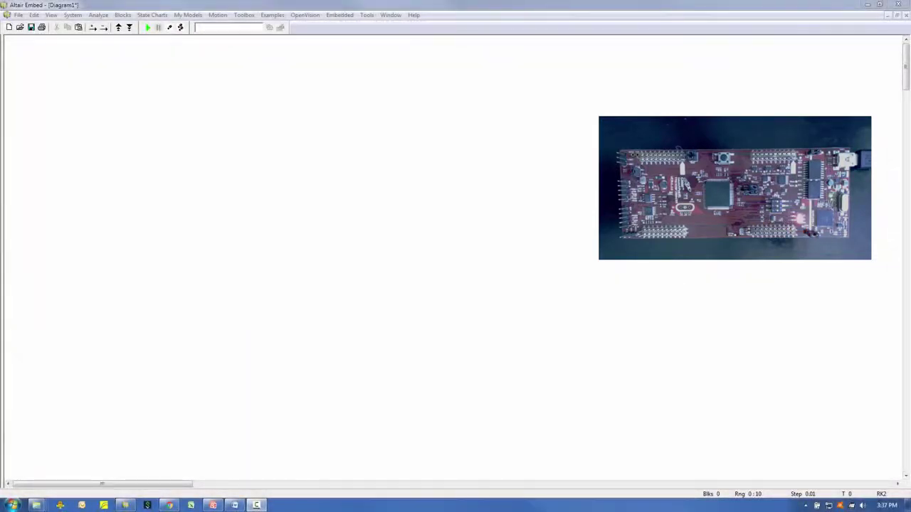
Step: Accept the default simulation range settings in System Properties
{"action": "left_click", "coordinate": [93, 74]}
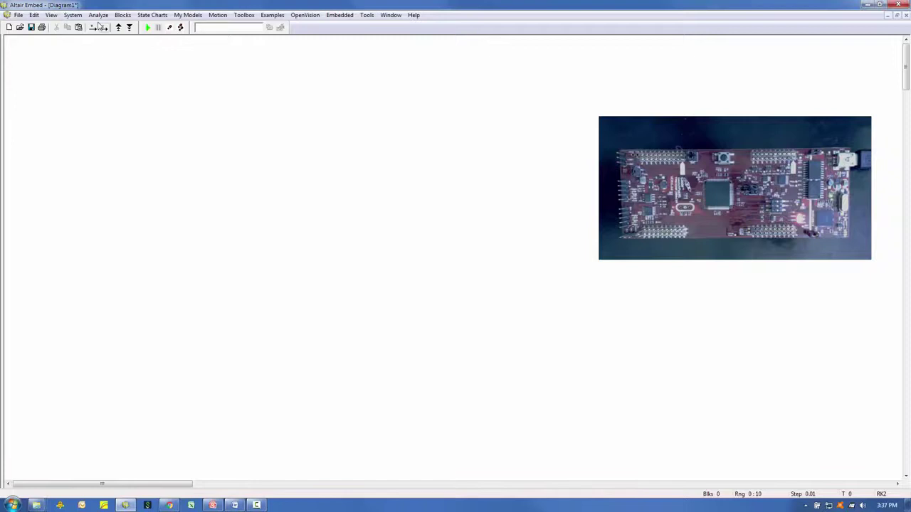
{"action": "left_click", "coordinate": [73, 15]}
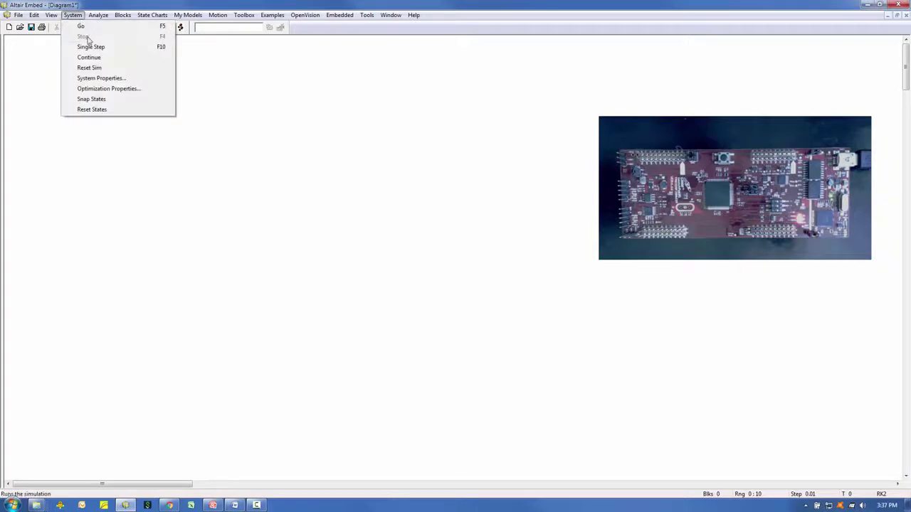
{"action": "left_click", "coordinate": [92, 78]}
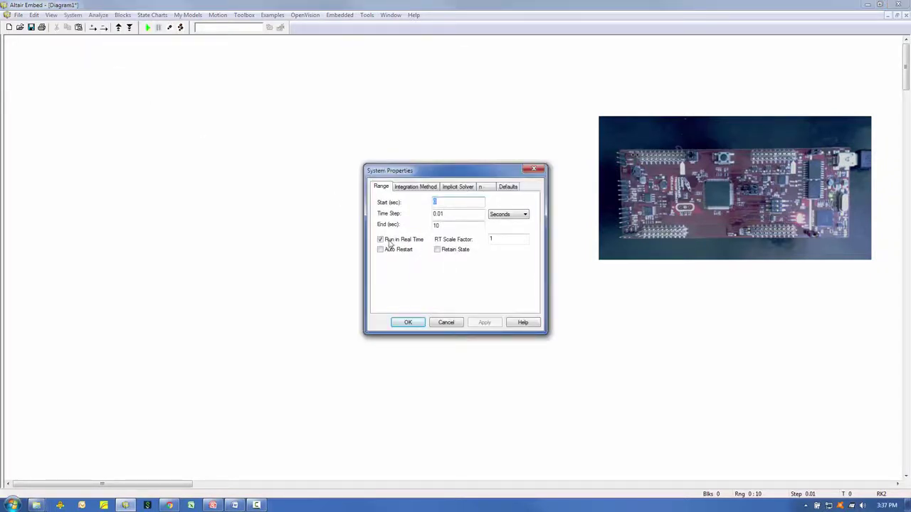
{"action": "left_click", "coordinate": [418, 324]}
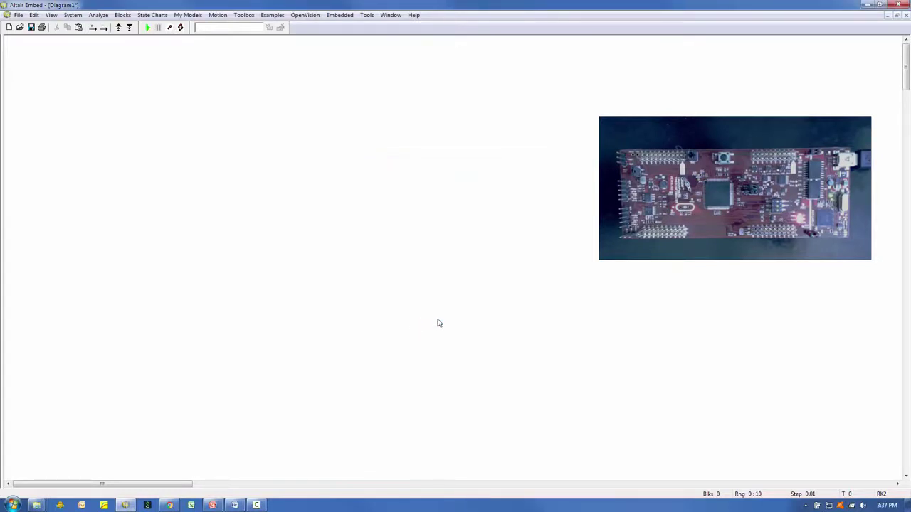
Step: Confirm CPU F28069M in the Piccolo F28x target configuration
{"action": "left_click", "coordinate": [347, 15]}
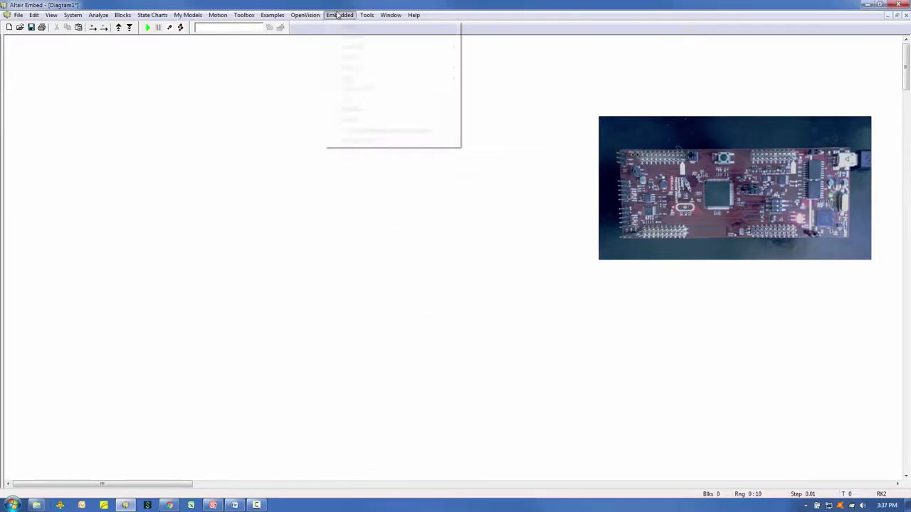
{"action": "mouse_move", "coordinate": [349, 120]}
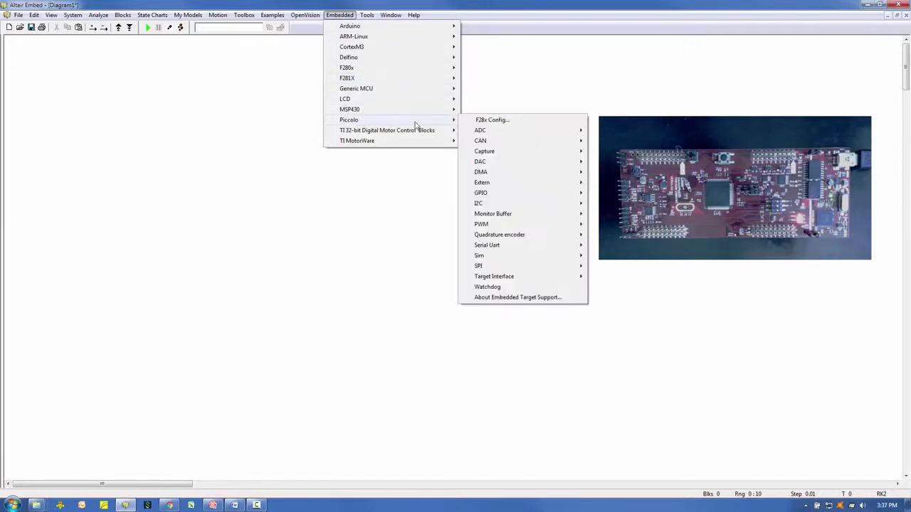
{"action": "left_click", "coordinate": [501, 121]}
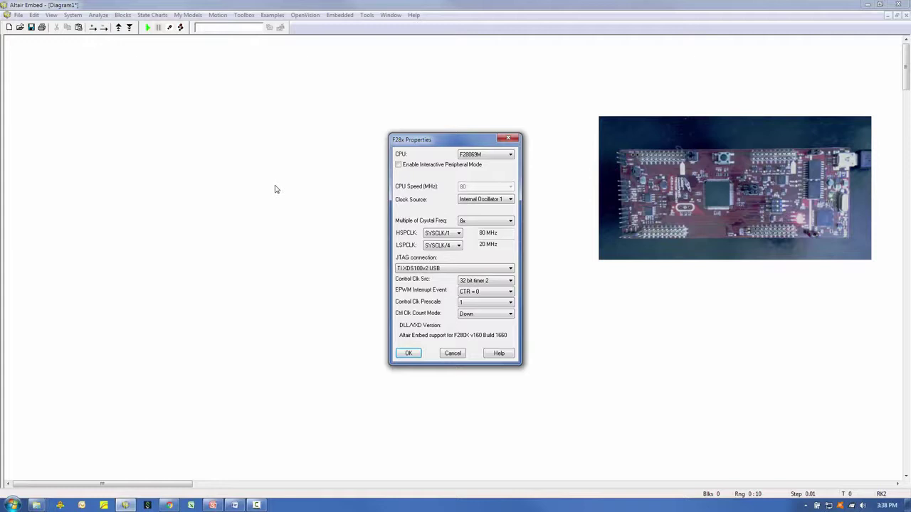
{"action": "left_click", "coordinate": [409, 354]}
{"action": "left_click", "coordinate": [122, 15]}
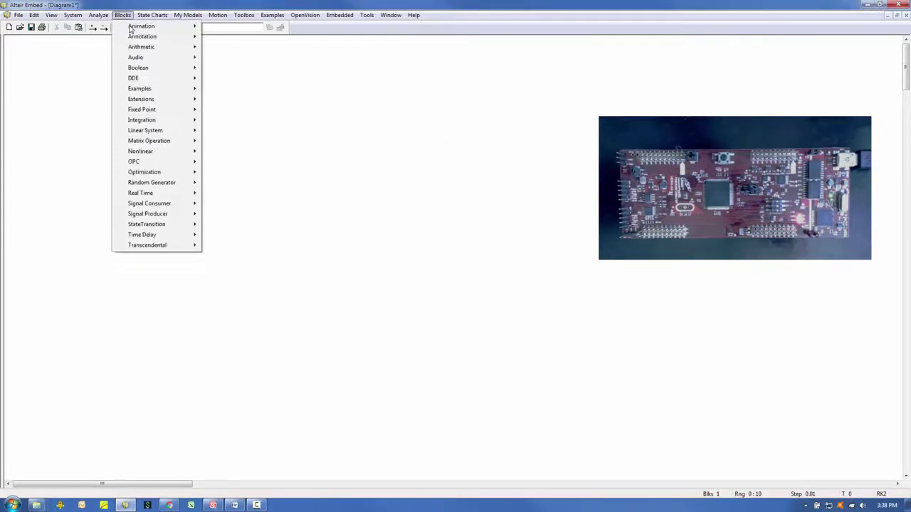
{"action": "mouse_move", "coordinate": [148, 214]}
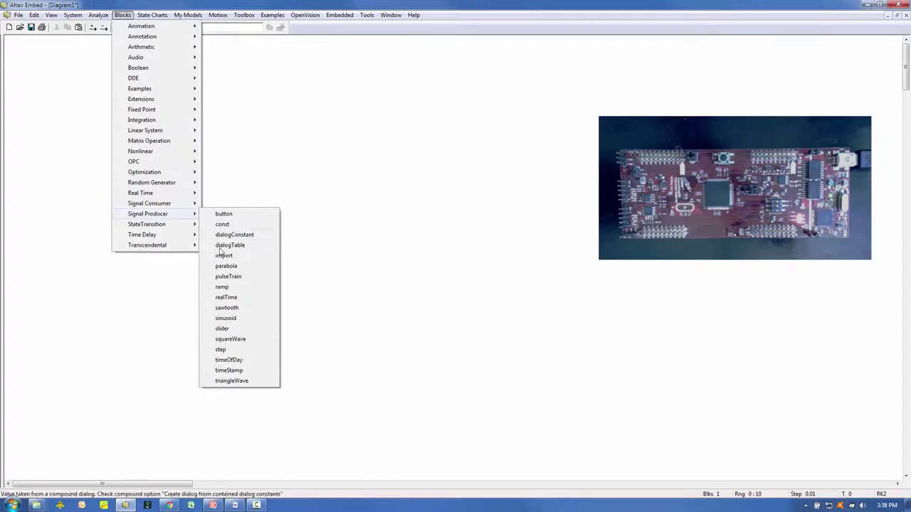
Step: Place a squareWave source on the diagram, keeping its default properties
{"action": "left_click", "coordinate": [230, 339]}
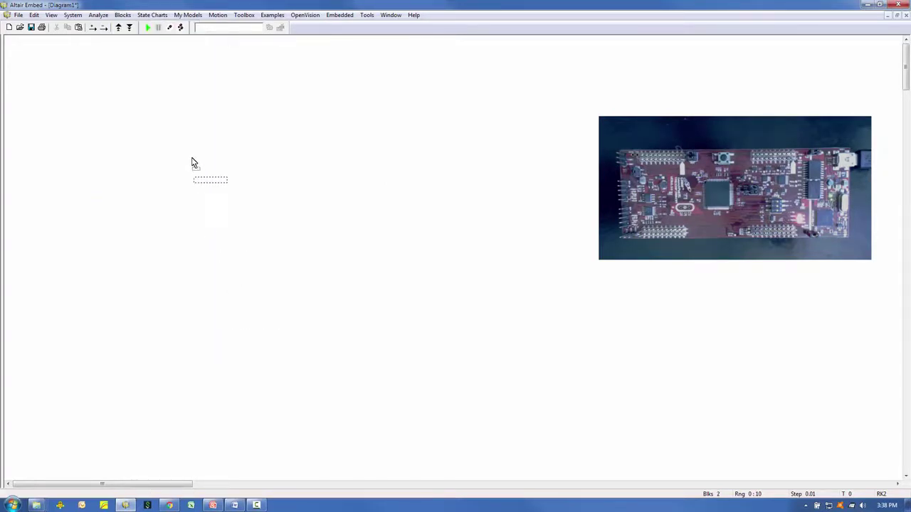
{"action": "left_click", "coordinate": [179, 134]}
{"action": "double_click", "coordinate": [179, 133]}
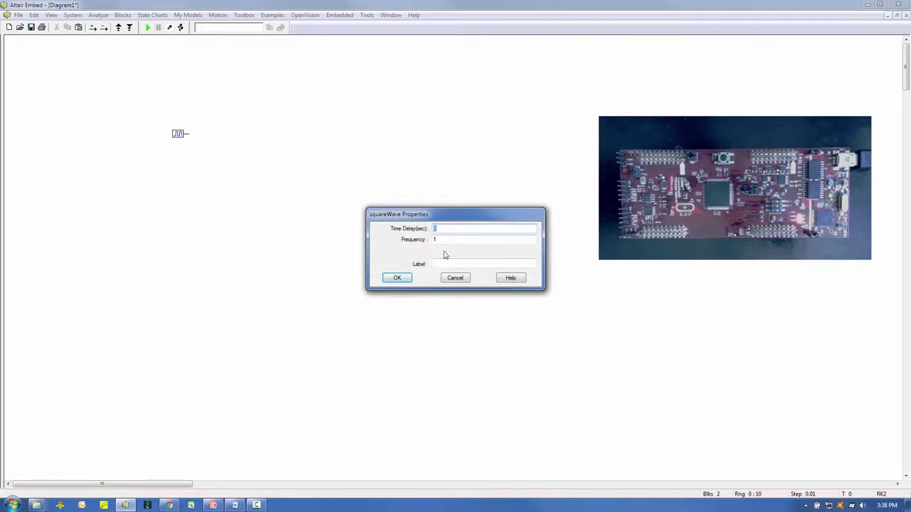
{"action": "left_click", "coordinate": [403, 278]}
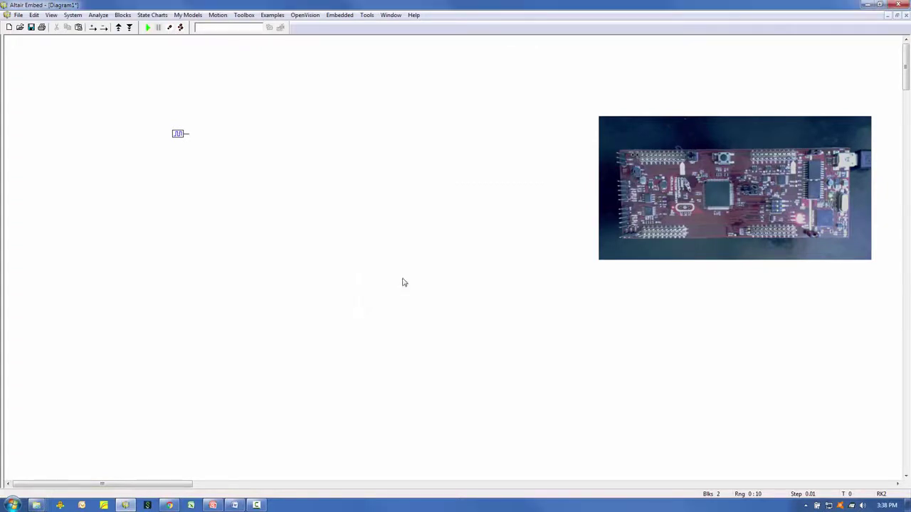
Step: Add a Boolean NOT block below it and wire the square wave into it
{"action": "left_click", "coordinate": [122, 15]}
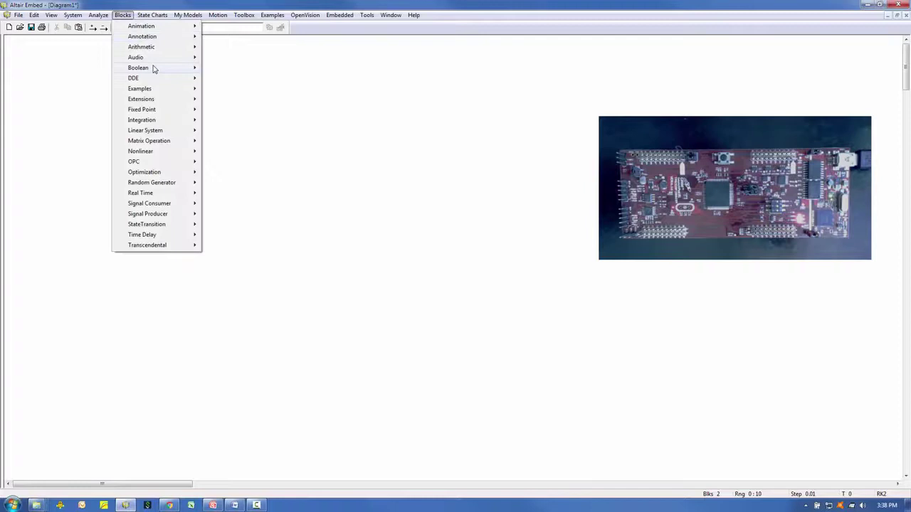
{"action": "left_click", "coordinate": [227, 140]}
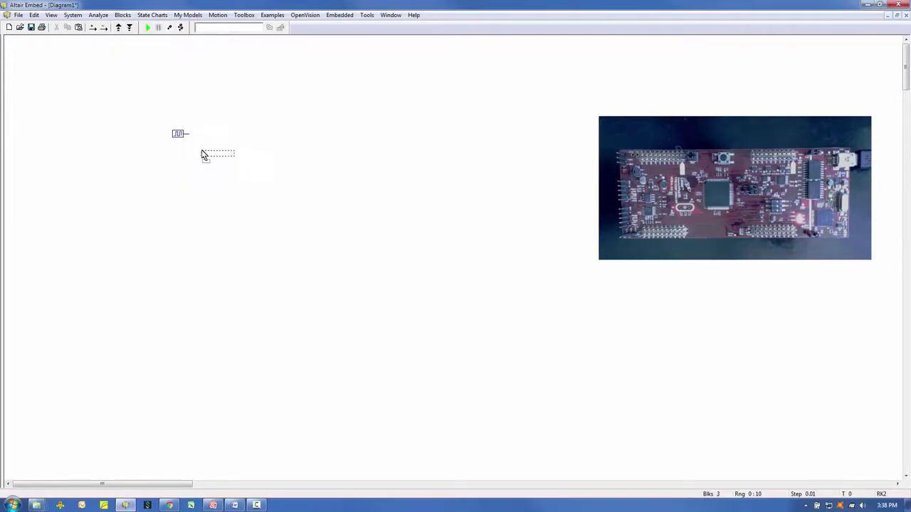
{"action": "left_click", "coordinate": [201, 153]}
{"action": "left_click_drag", "start_coordinate": [197, 152], "coordinate": [189, 134]}
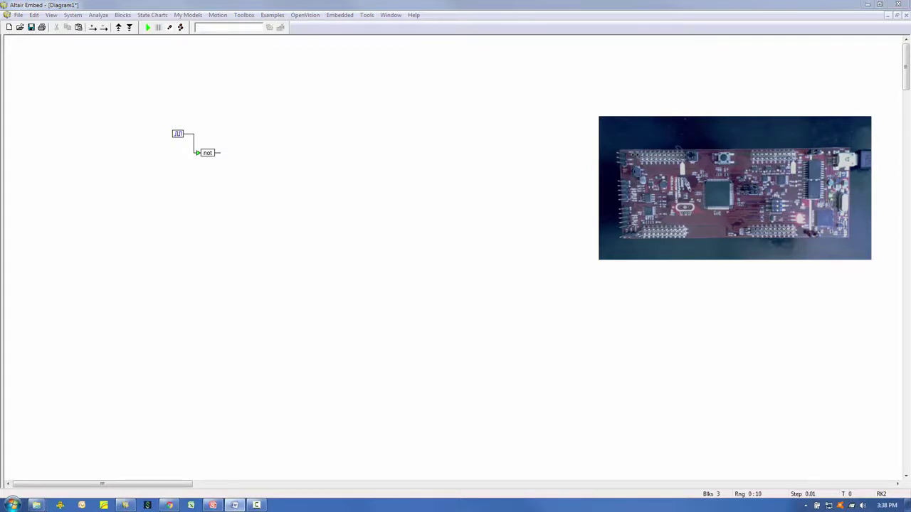
Step: Add a GPIO output set to channel 34, driven by the square wave
{"action": "left_click", "coordinate": [341, 15]}
{"action": "mouse_move", "coordinate": [349, 120]}
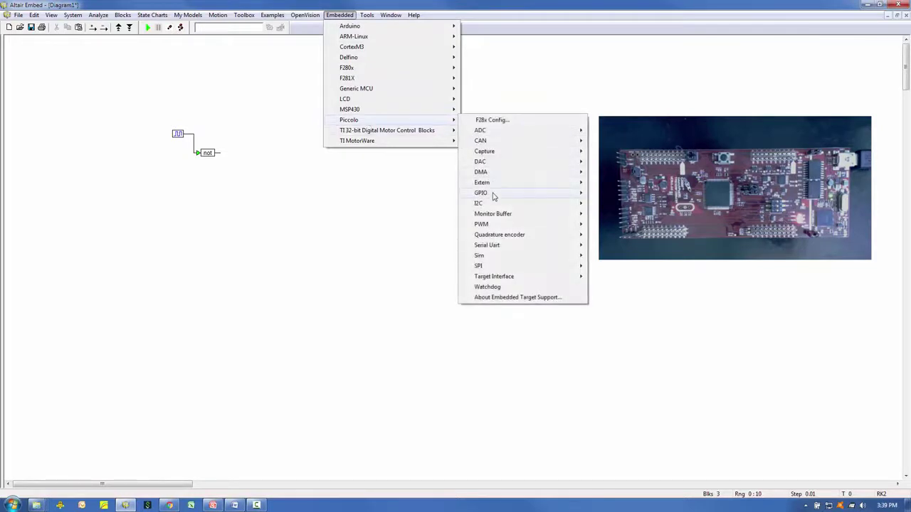
{"action": "left_click", "coordinate": [481, 193]}
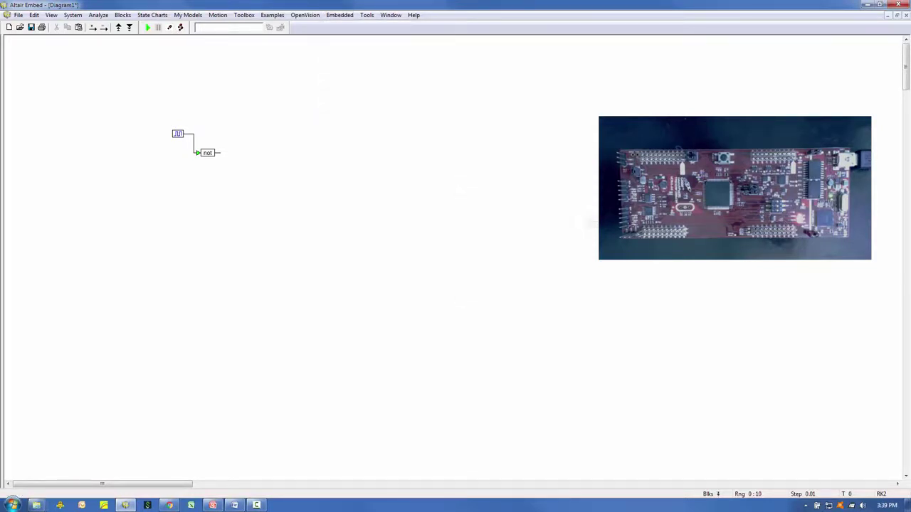
{"action": "left_click", "coordinate": [263, 135]}
{"action": "double_click", "coordinate": [288, 134]}
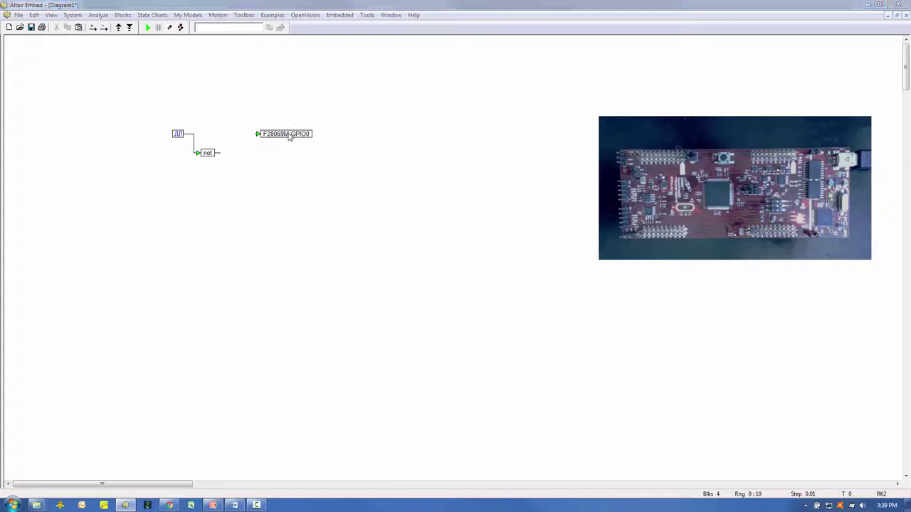
{"action": "type", "text": "34"}
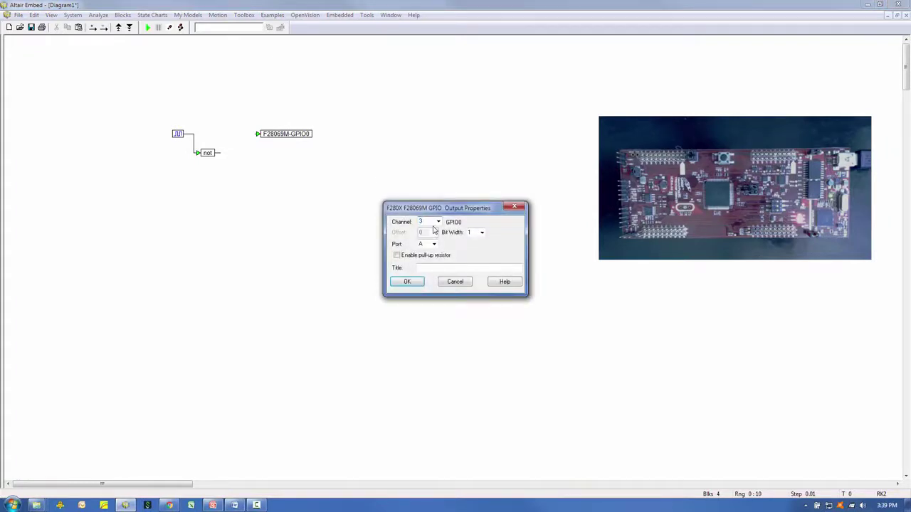
{"action": "left_click", "coordinate": [407, 282]}
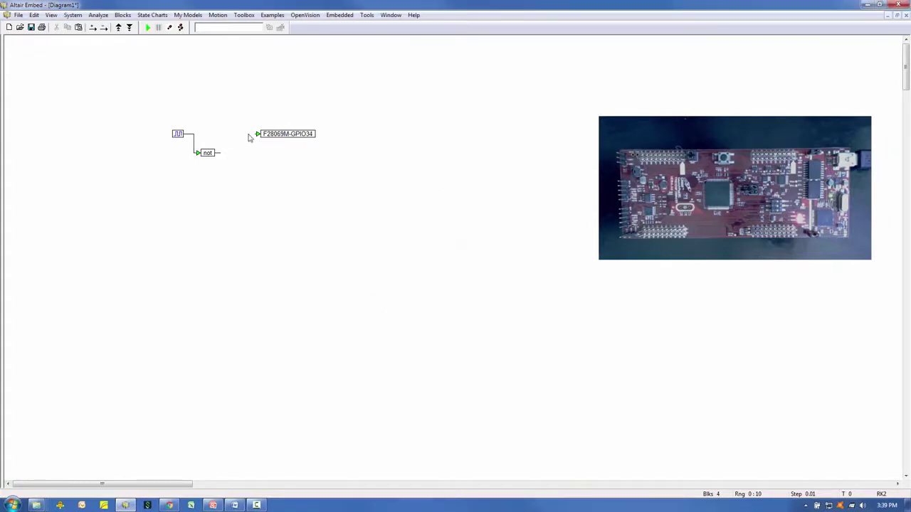
{"action": "left_click_drag", "start_coordinate": [257, 134], "coordinate": [186, 134]}
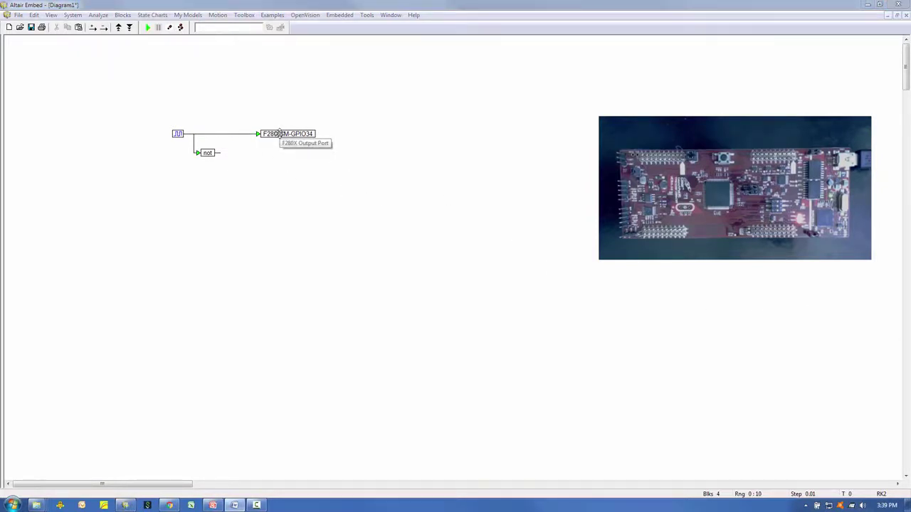
Step: Duplicate it as a channel 39 GPIO output placed beside the NOT block
{"action": "left_click_drag", "start_coordinate": [279, 134], "coordinate": [284, 153]}
{"action": "right_click", "coordinate": [288, 154]}
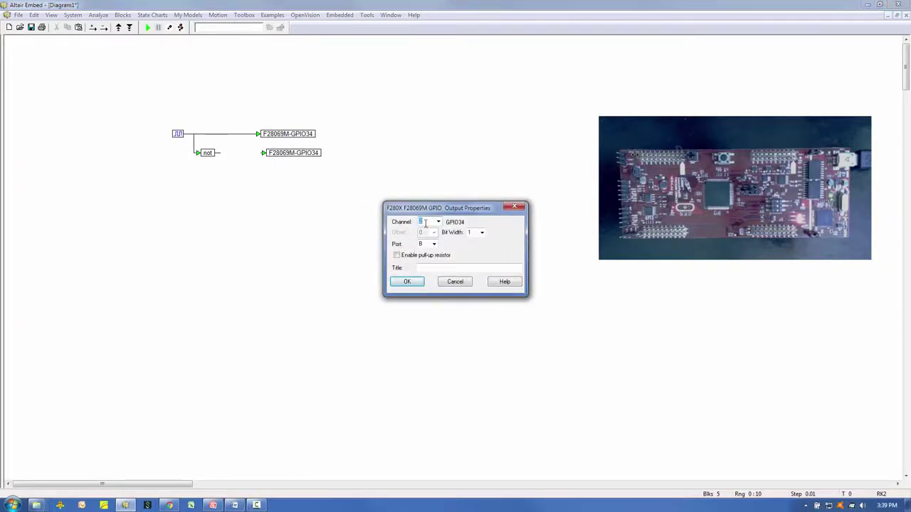
{"action": "type", "text": "39"}
{"action": "left_click", "coordinate": [407, 281]}
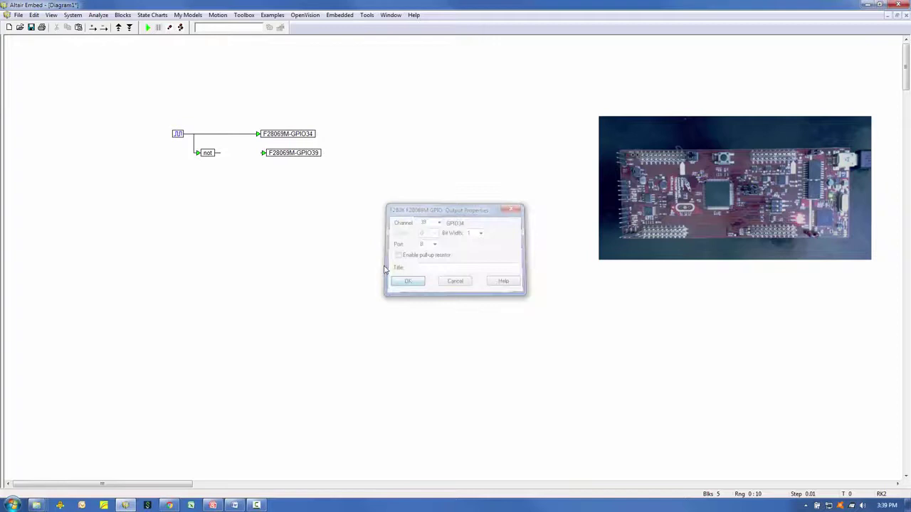
{"action": "left_click_drag", "start_coordinate": [263, 153], "coordinate": [220, 153]}
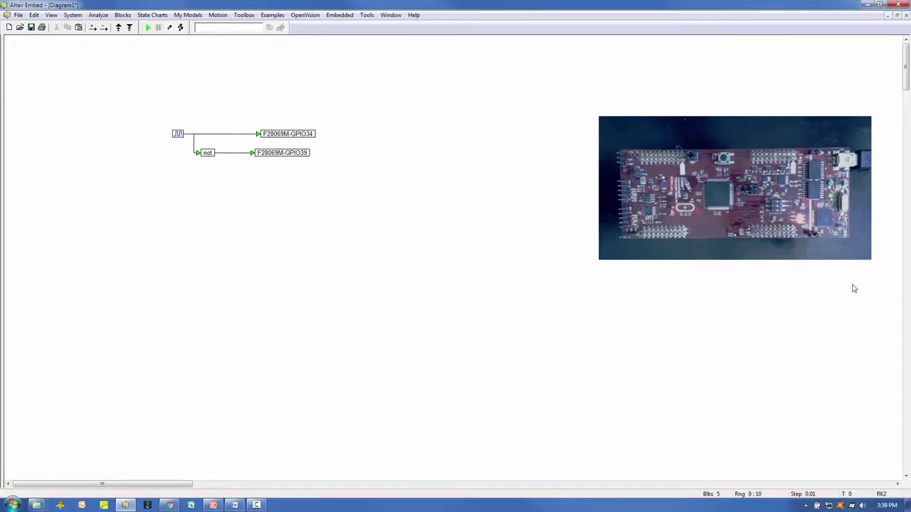
Step: Generate and compile C code for the diagram through Code Gen
{"action": "left_click", "coordinate": [854, 161]}
{"action": "left_click", "coordinate": [367, 15]}
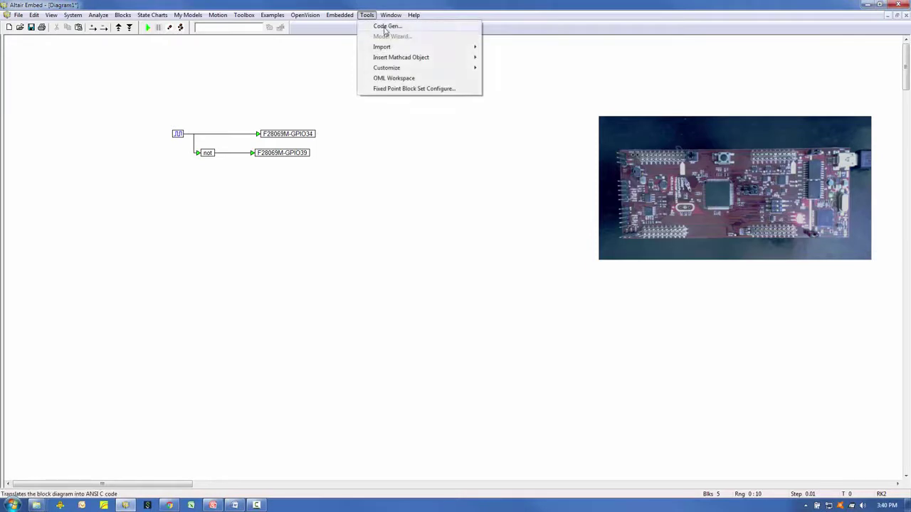
{"action": "left_click", "coordinate": [385, 26]}
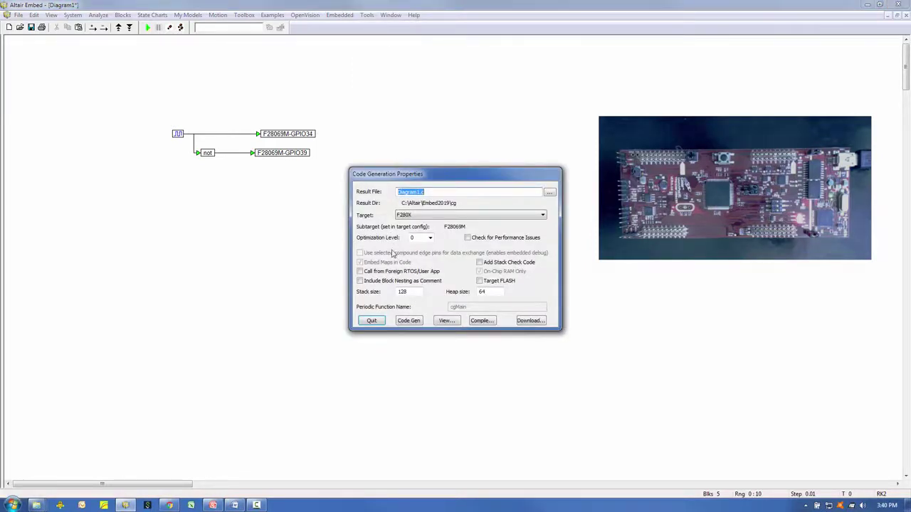
{"action": "left_click", "coordinate": [482, 321]}
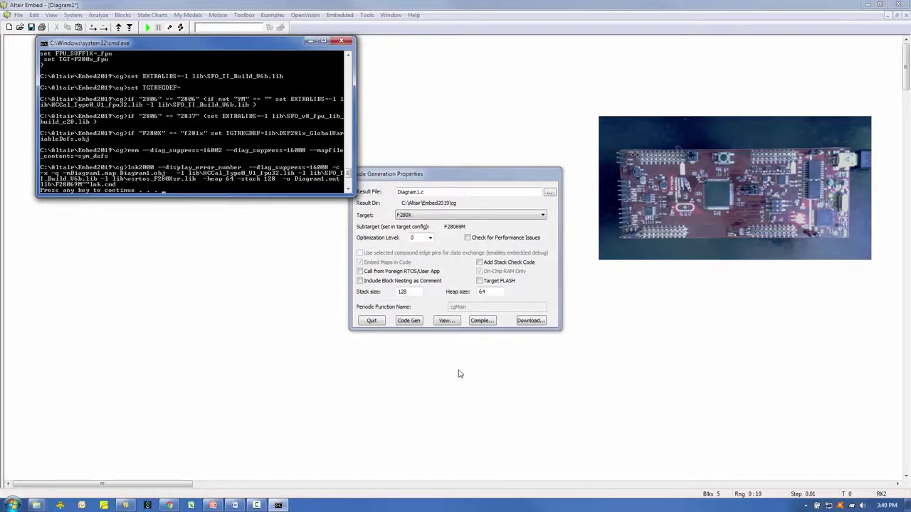
{"action": "key", "text": "Return"}
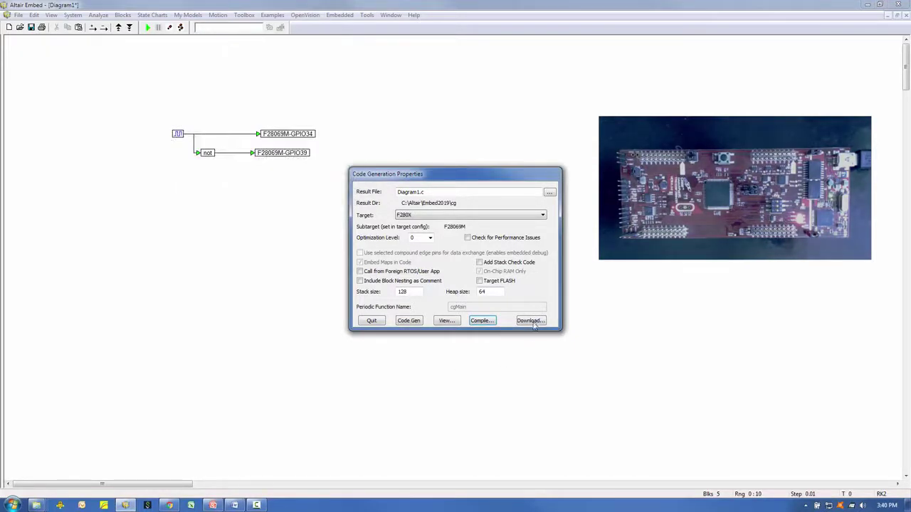
Step: Download the compiled program to the F28069M board
{"action": "left_click", "coordinate": [531, 321]}
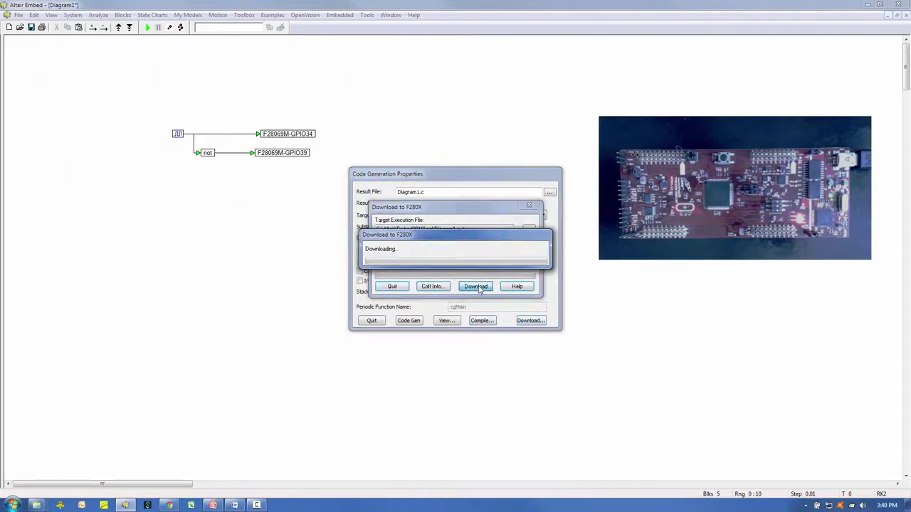
{"action": "left_click", "coordinate": [477, 287]}
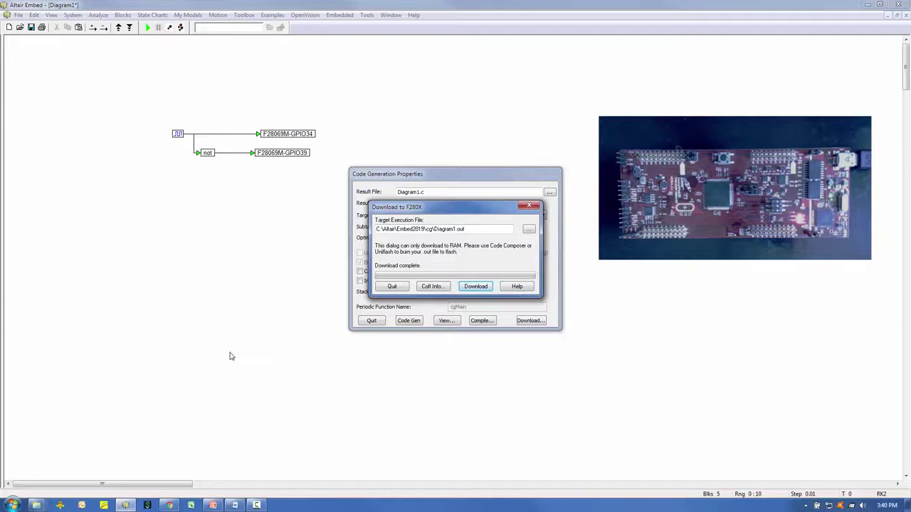
{"action": "left_click", "coordinate": [393, 287]}
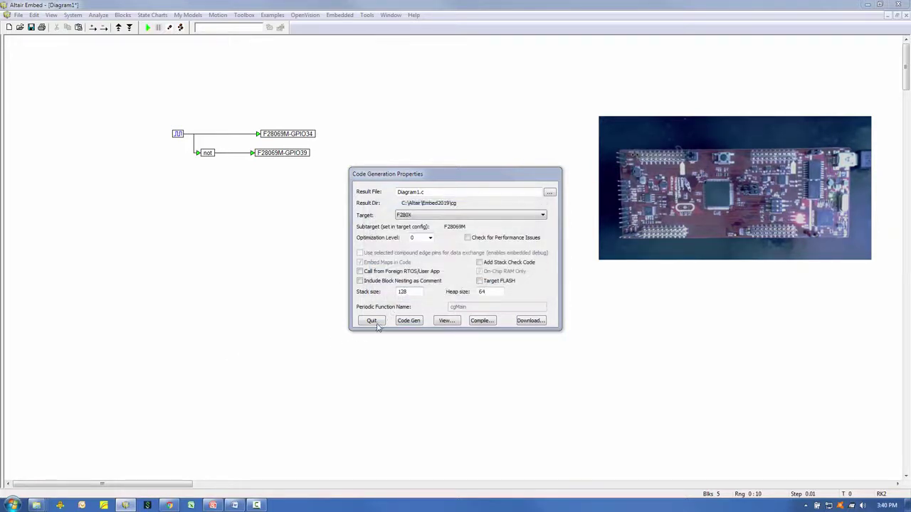
Step: Close the Code Generation Properties dialog
{"action": "left_click", "coordinate": [372, 321]}
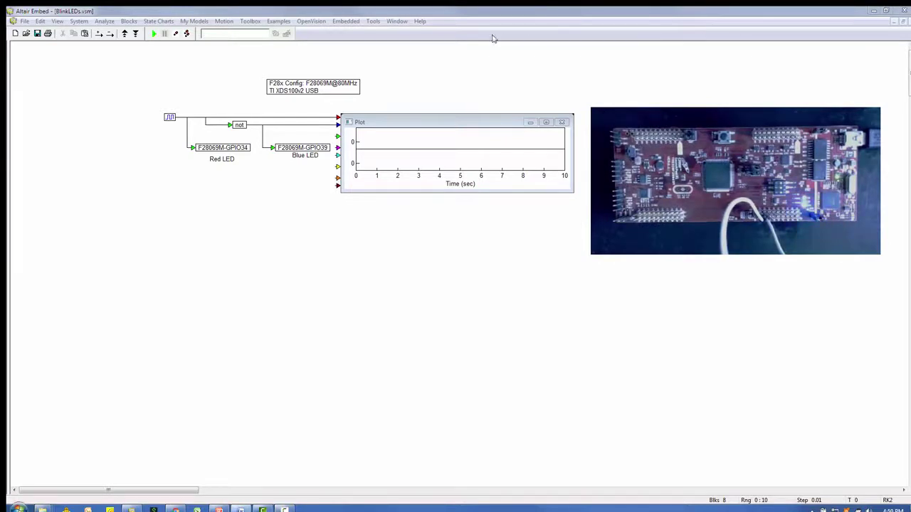
Step: Place a channel 50 GPIO output below Red LED, wired to the pulse line
{"action": "left_click", "coordinate": [413, 71]}
{"action": "left_click", "coordinate": [347, 23]}
{"action": "mouse_move", "coordinate": [355, 126]}
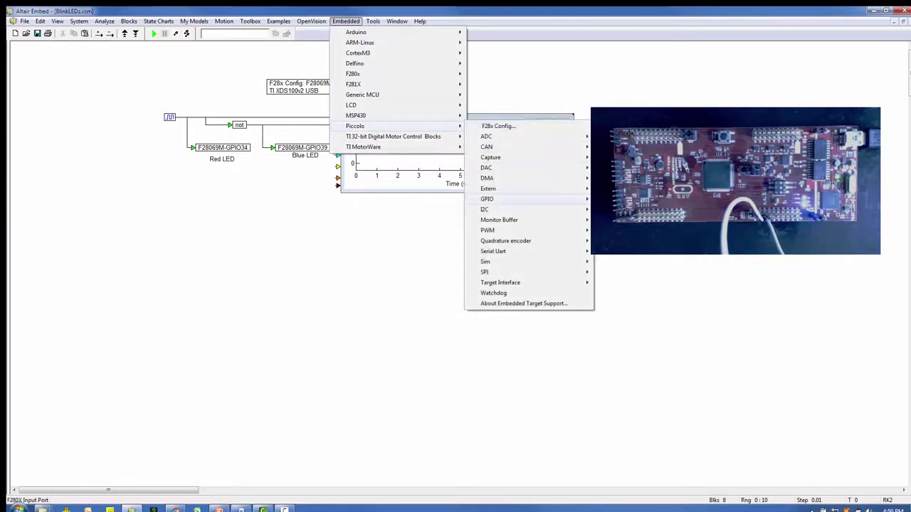
{"action": "left_click", "coordinate": [620, 199]}
{"action": "left_click", "coordinate": [200, 187]}
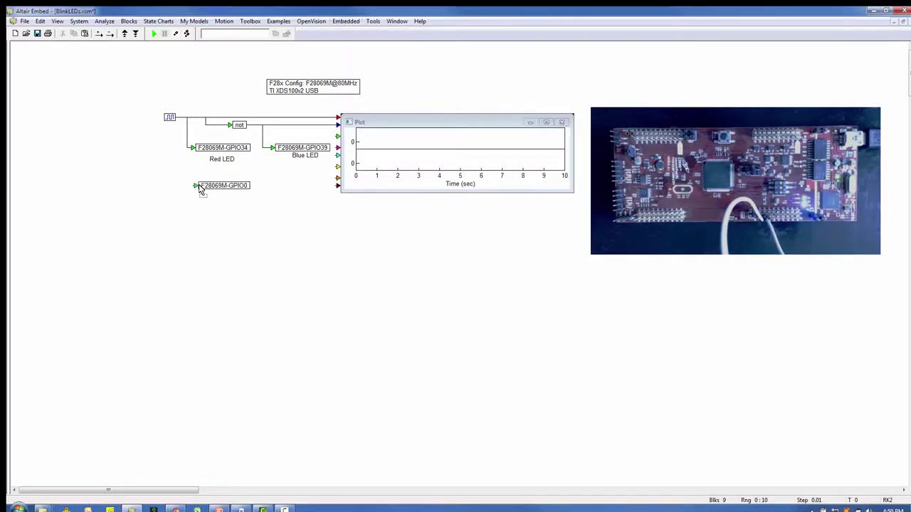
{"action": "double_click", "coordinate": [221, 186]}
{"action": "type", "text": "50"}
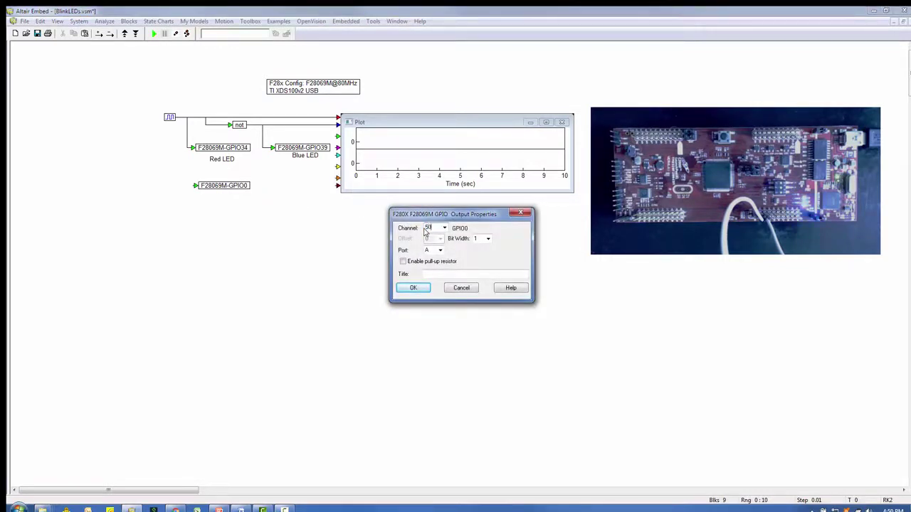
{"action": "key", "text": "Return"}
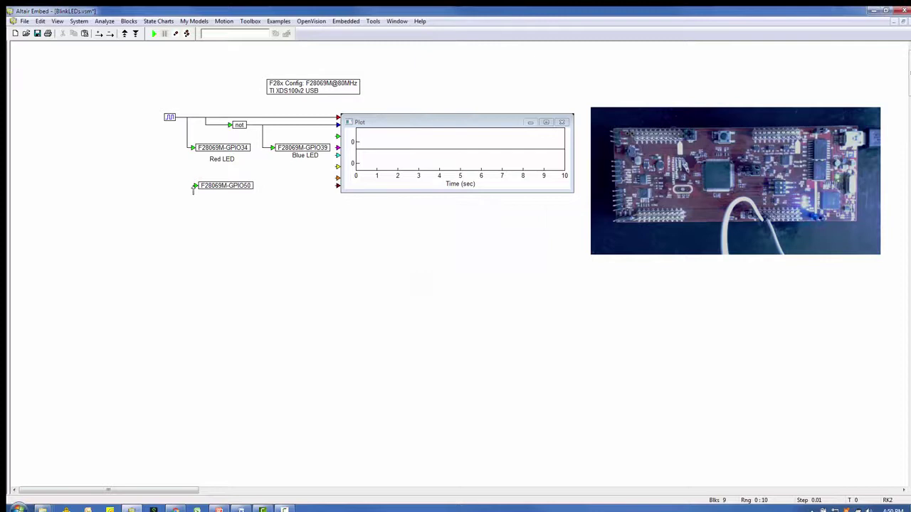
{"action": "left_click_drag", "start_coordinate": [193, 186], "coordinate": [178, 117]}
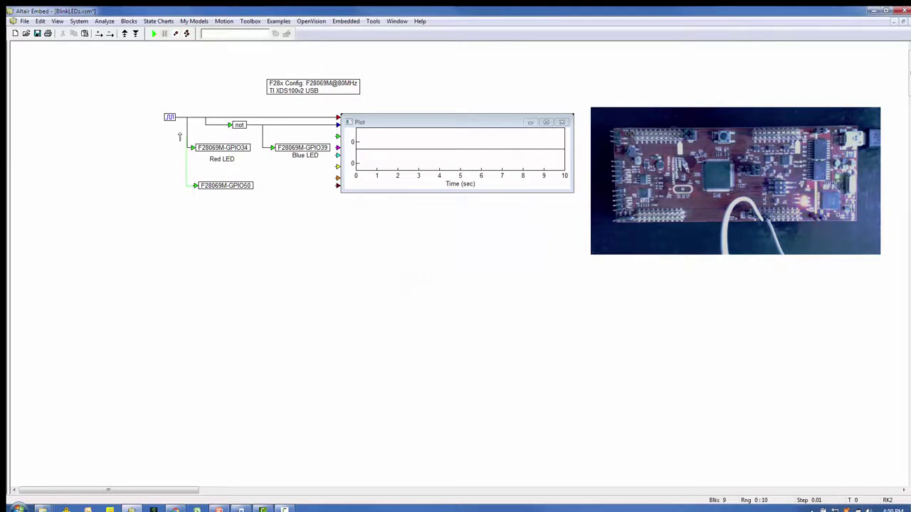
Step: Place a channel 51 GPIO input beside GPIO50 and shift the Plot right
{"action": "left_click", "coordinate": [349, 22]}
{"action": "mouse_move", "coordinate": [355, 126]}
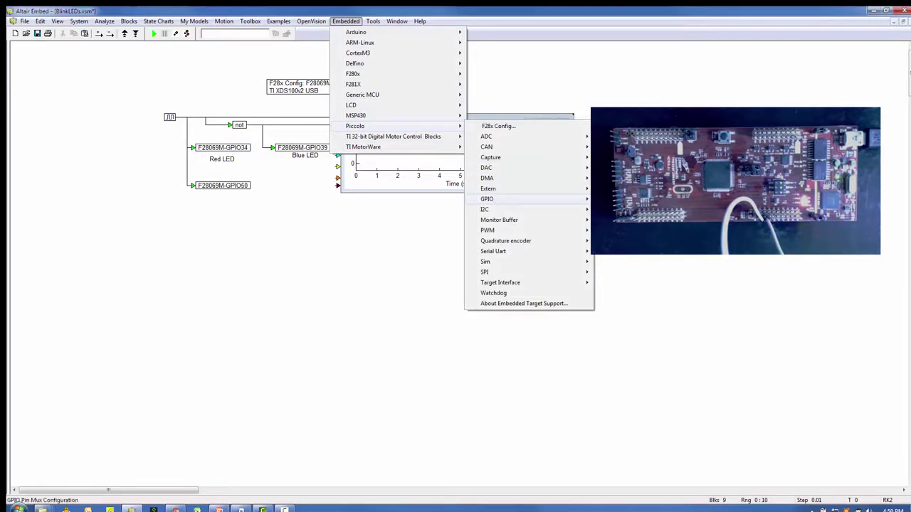
{"action": "left_click", "coordinate": [486, 198]}
{"action": "left_click", "coordinate": [266, 186]}
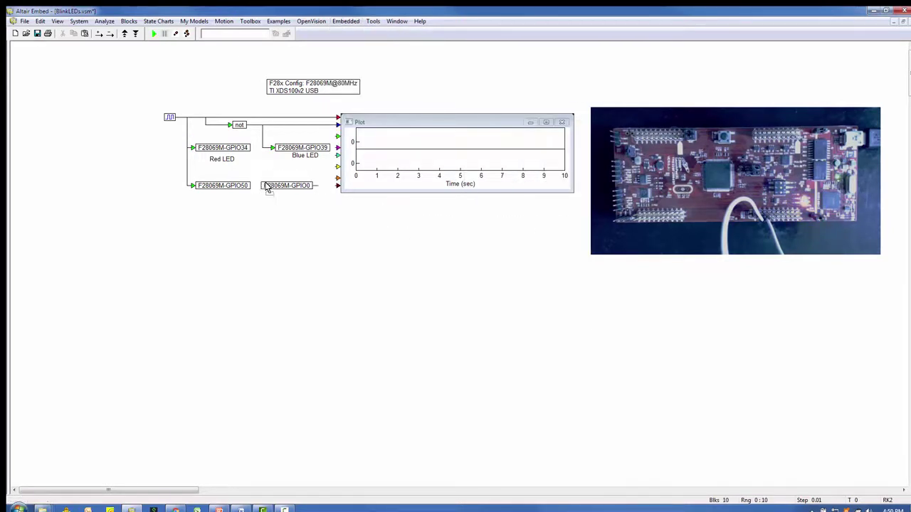
{"action": "double_click", "coordinate": [287, 188]}
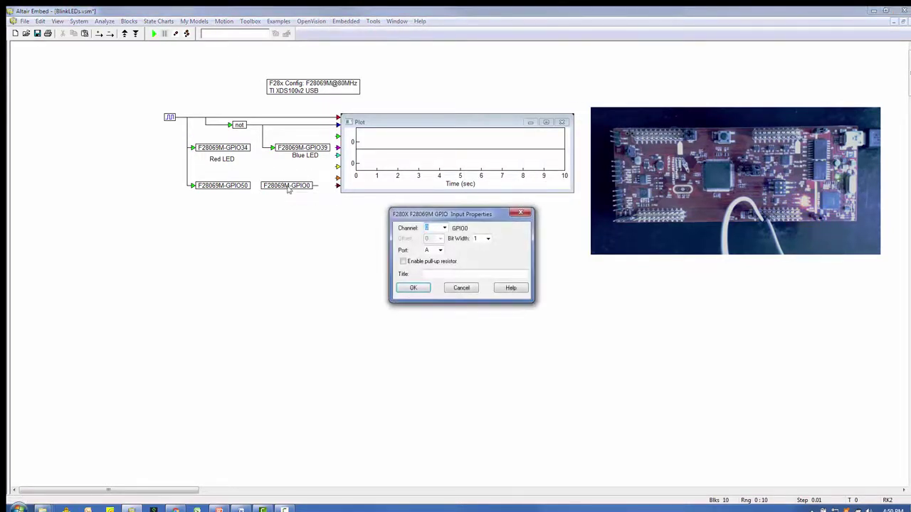
{"action": "type", "text": "51"}
{"action": "left_click", "coordinate": [413, 288]}
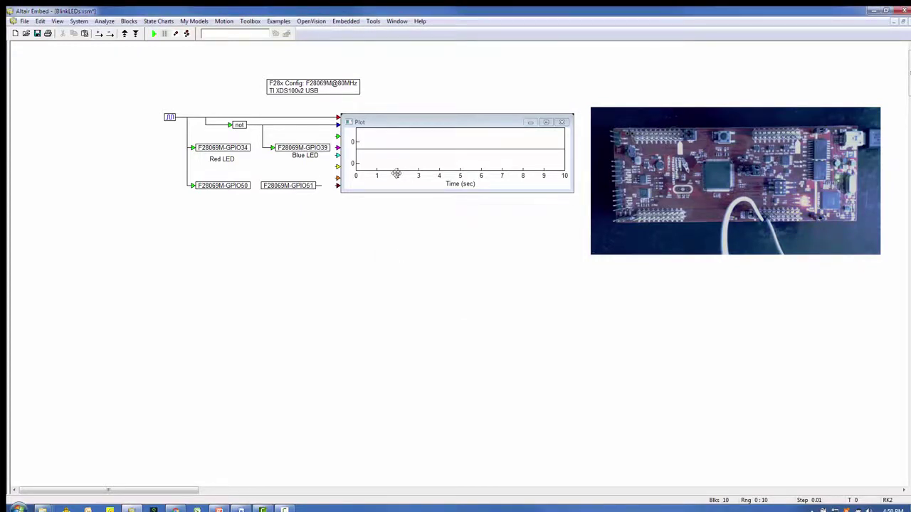
{"action": "left_click_drag", "start_coordinate": [396, 174], "coordinate": [434, 166]}
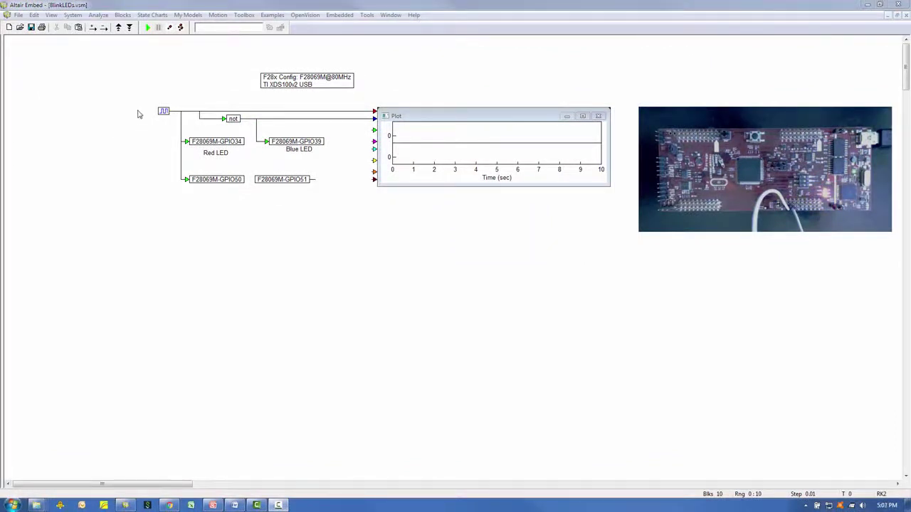
Step: Group the pulse, NOT, LED and GPIO blocks into compound 'LED RoundTrip'
{"action": "left_click_drag", "start_coordinate": [138, 106], "coordinate": [315, 198]}
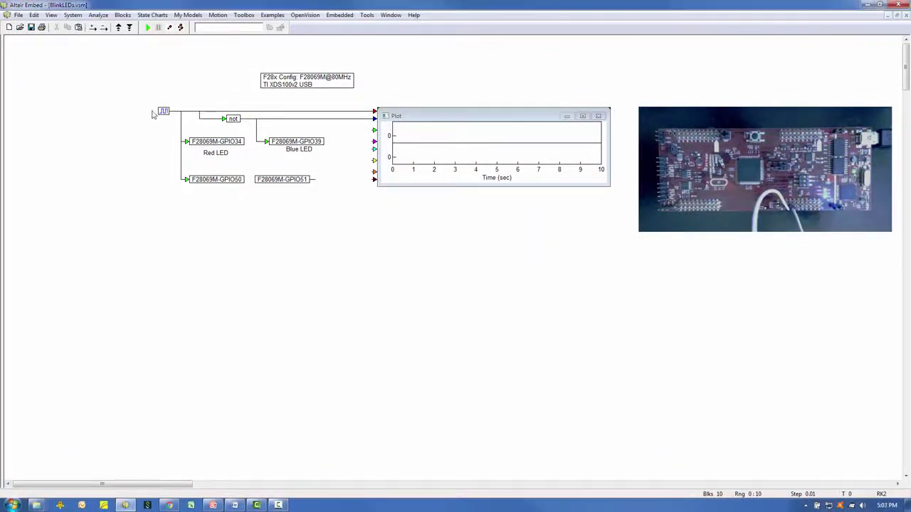
{"action": "right_click", "coordinate": [306, 141]}
{"action": "left_click", "coordinate": [347, 263]}
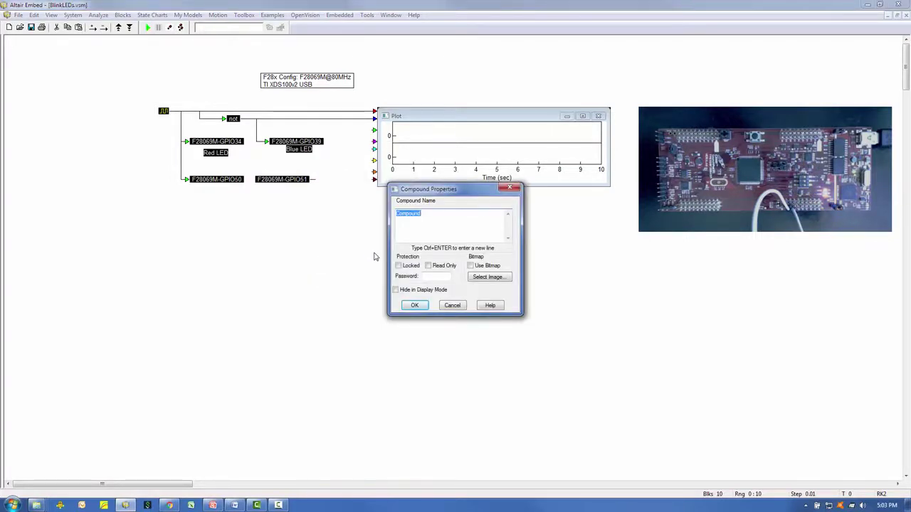
{"action": "type", "text": "LED "}
{"action": "type", "text": "Roun"}
{"action": "type", "text": "d"}
{"action": "left_click", "coordinate": [416, 307]}
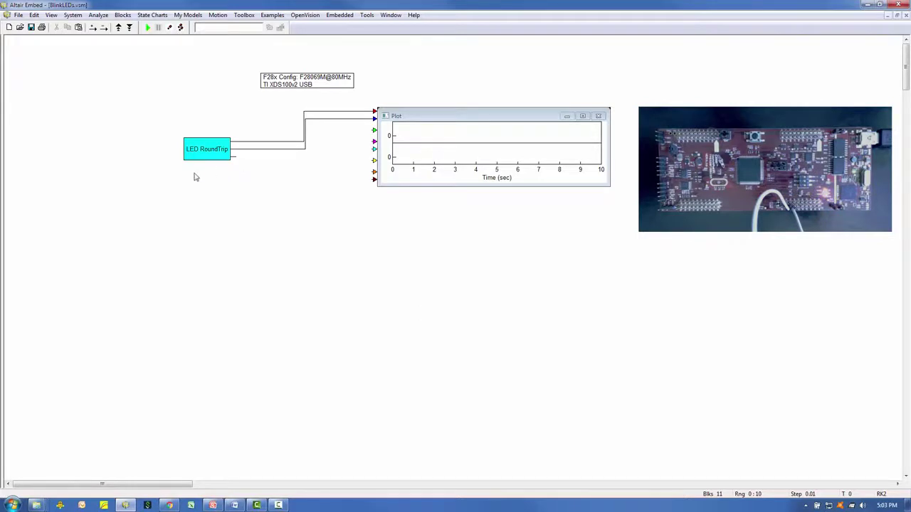
Step: Label the compound's outputs Red LED Command, Blue LED Command, Pin 12 Digital Input
{"action": "right_click", "coordinate": [201, 152]}
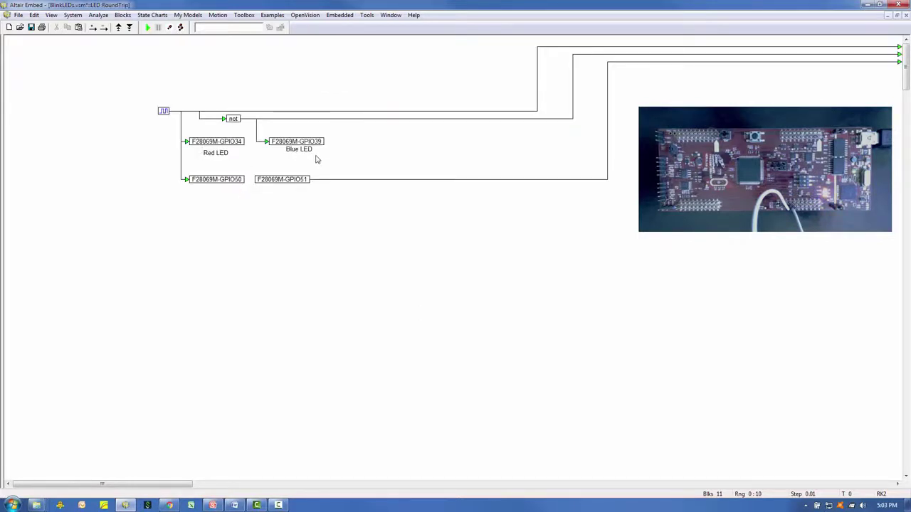
{"action": "double_click", "coordinate": [348, 111]}
{"action": "type", "text": "Red LED Co"}
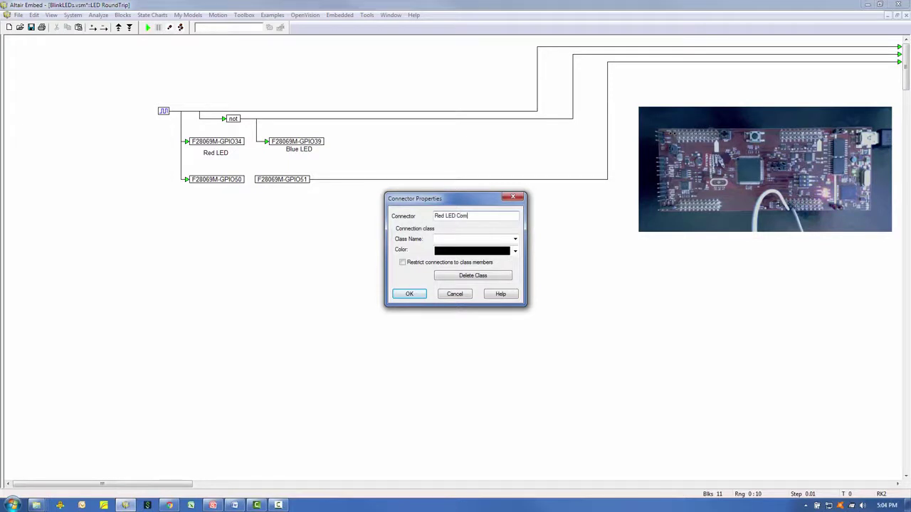
{"action": "type", "text": "mand"}
{"action": "key", "text": "Return"}
{"action": "double_click", "coordinate": [899, 55]}
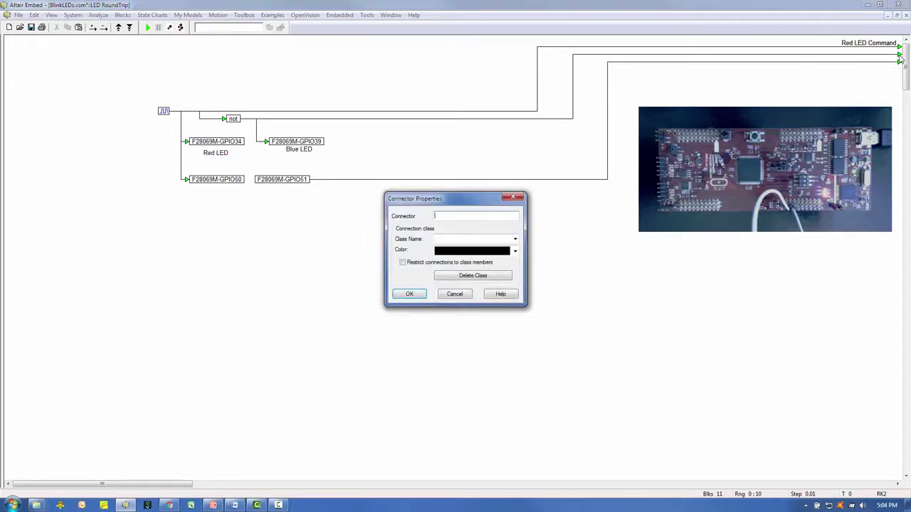
{"action": "type", "text": "Blue LEDCommand"}
{"action": "key", "text": "Return"}
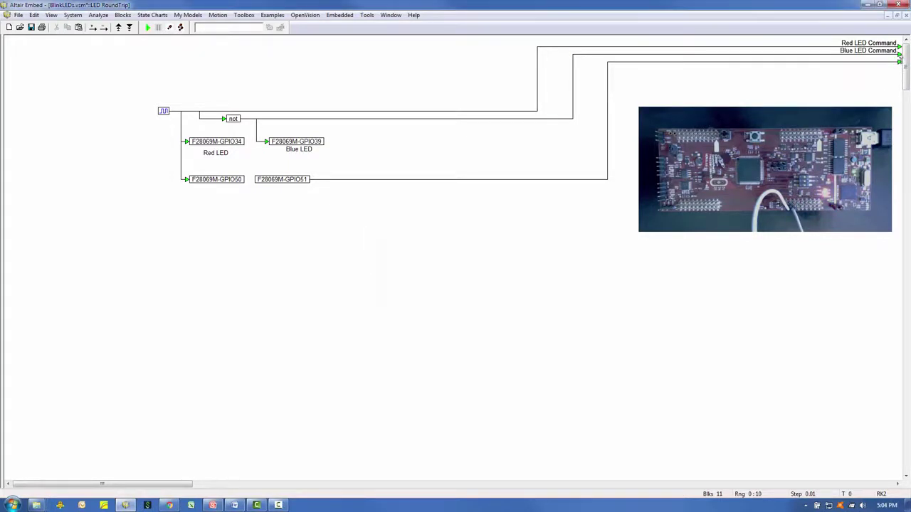
{"action": "double_click", "coordinate": [899, 62]}
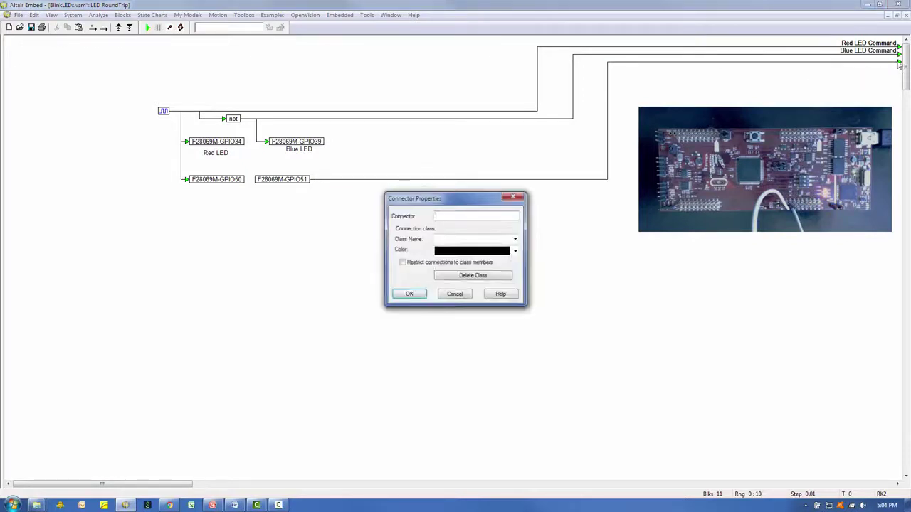
{"action": "type", "text": "Pin 12 Digital Input"}
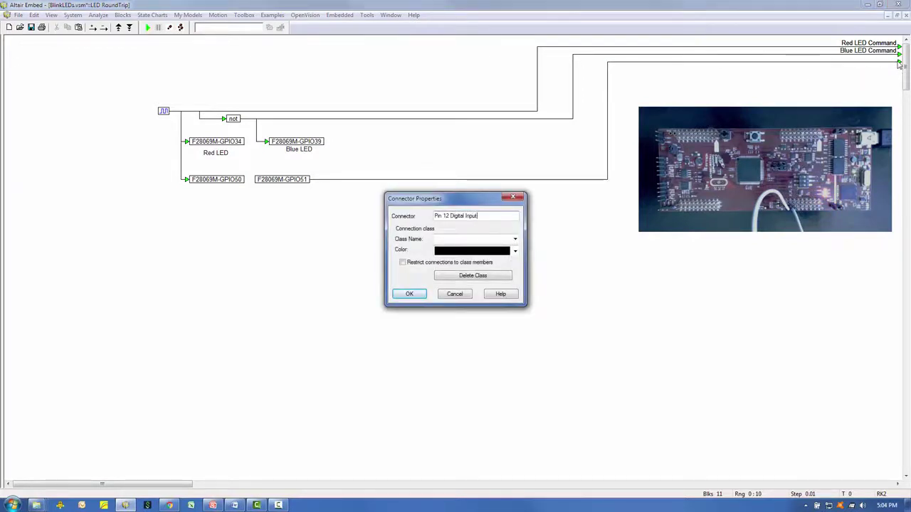
{"action": "key", "text": "Return"}
{"action": "right_click", "coordinate": [438, 262]}
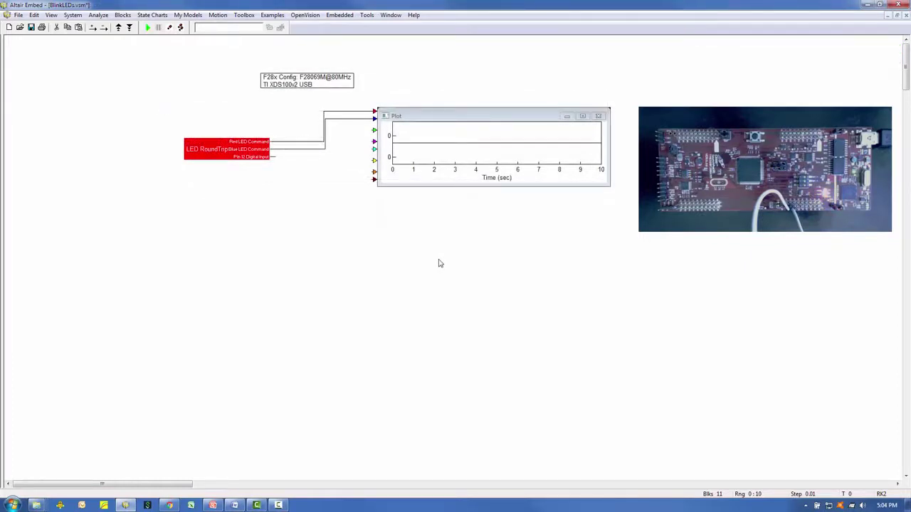
Step: Wire Pin 12 Digital Input to plot input 3 and give the enlarged plot three subplots
{"action": "left_click_drag", "start_coordinate": [271, 157], "coordinate": [375, 130]}
{"action": "right_click", "coordinate": [458, 150]}
{"action": "left_click", "coordinate": [429, 176]}
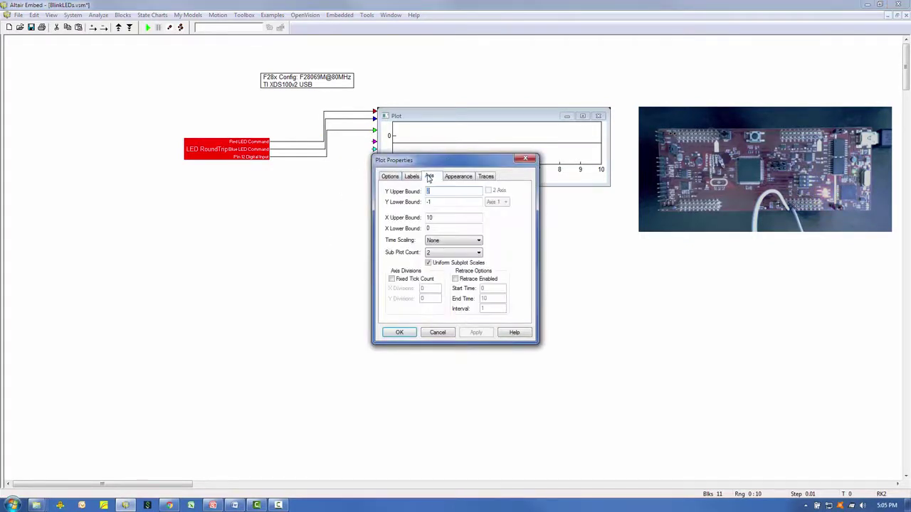
{"action": "left_click", "coordinate": [431, 253]}
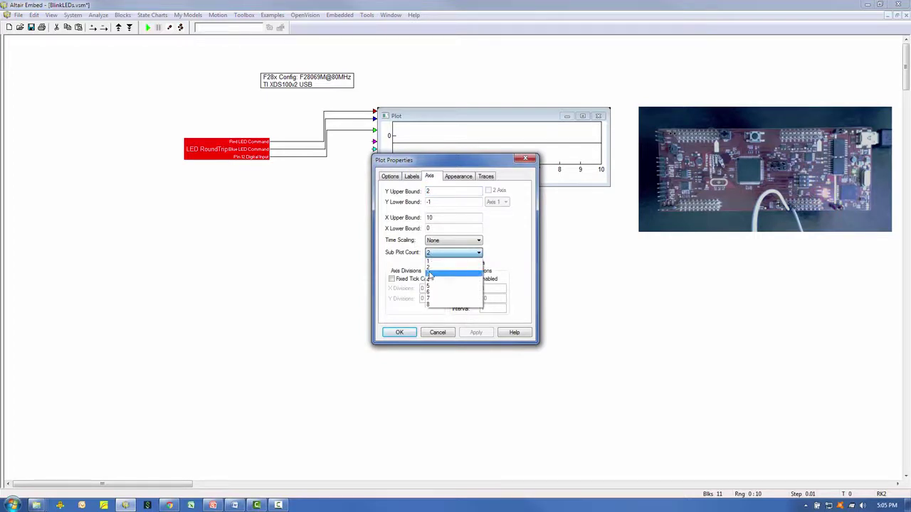
{"action": "left_click", "coordinate": [429, 275]}
{"action": "left_click", "coordinate": [399, 333]}
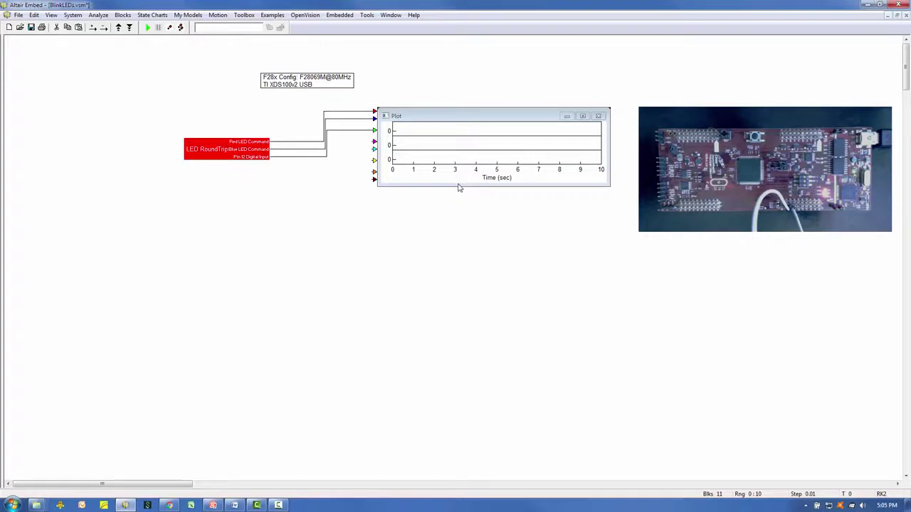
{"action": "left_click_drag", "start_coordinate": [458, 186], "coordinate": [453, 289]}
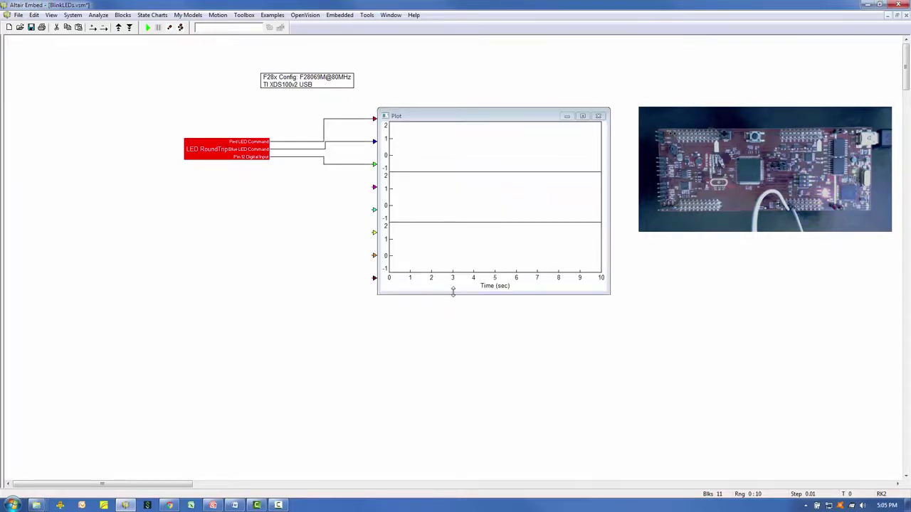
{"action": "left_click_drag", "start_coordinate": [455, 242], "coordinate": [425, 253]}
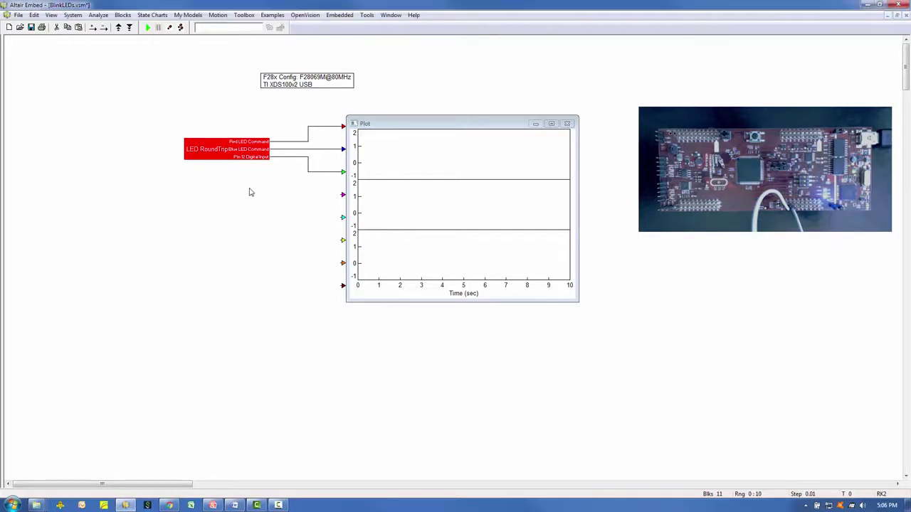
Step: Generate and compile C code from the selected LED RoundTrip block using its compound edge pins
{"action": "left_click", "coordinate": [209, 139]}
{"action": "left_click_drag", "start_coordinate": [193, 122], "coordinate": [245, 160]}
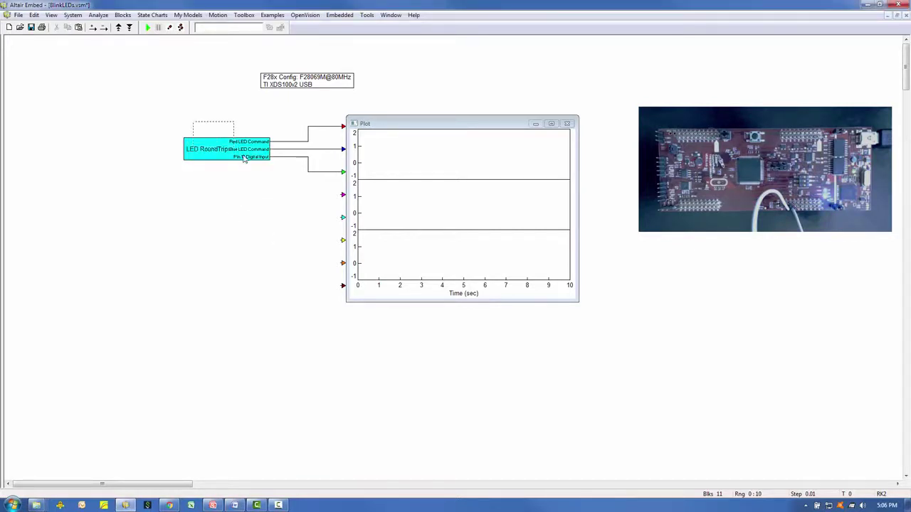
{"action": "left_click", "coordinate": [367, 16]}
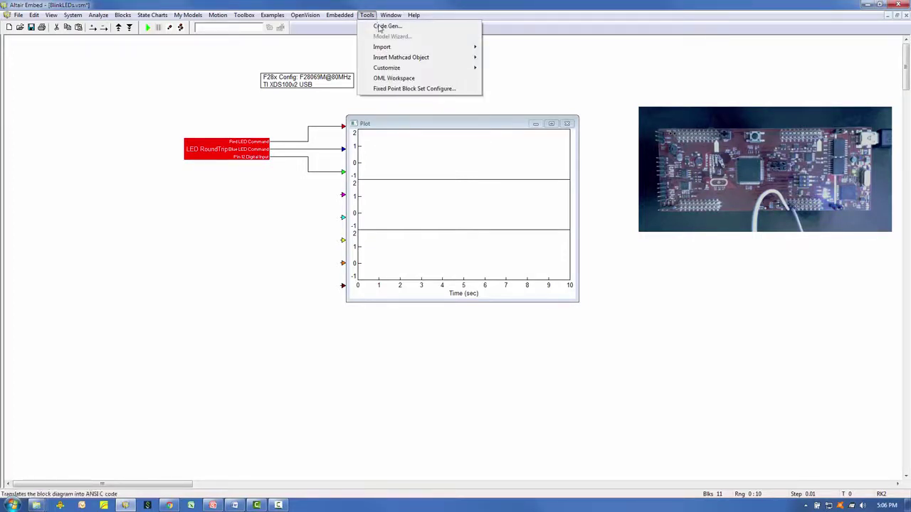
{"action": "left_click", "coordinate": [388, 27]}
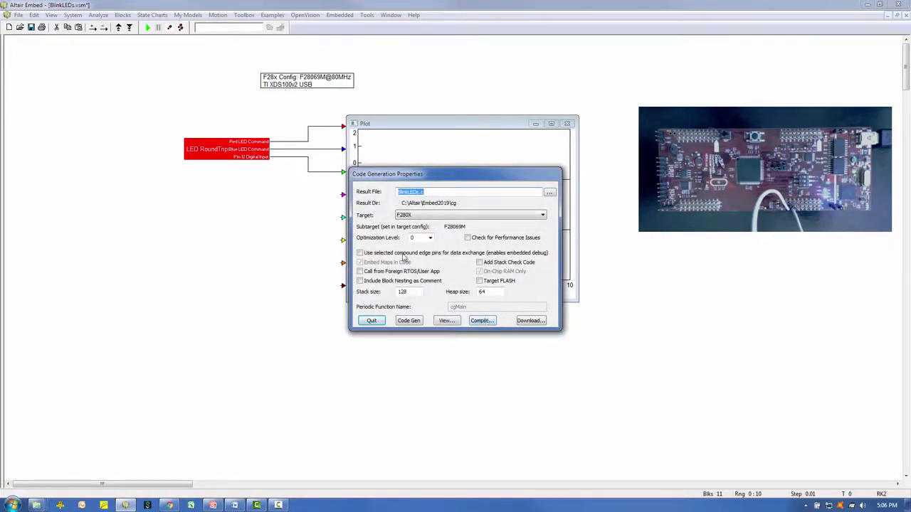
{"action": "left_click", "coordinate": [401, 253]}
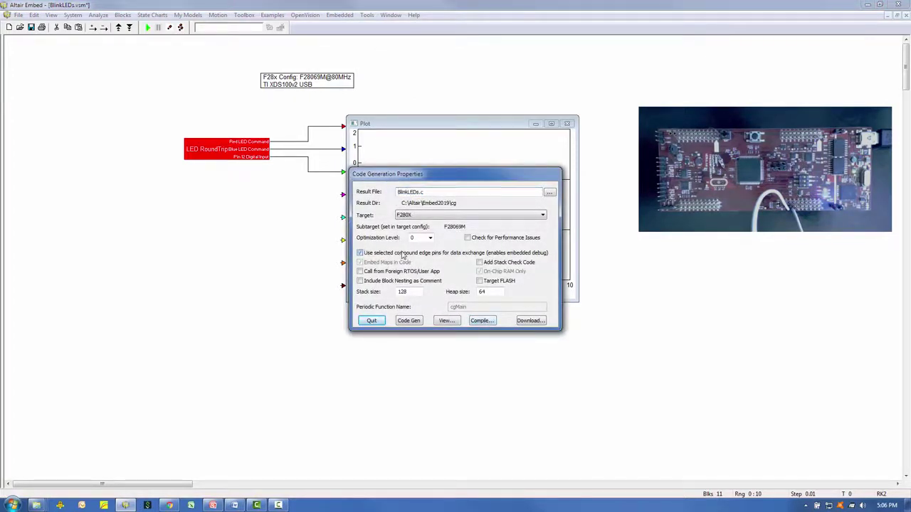
{"action": "left_click", "coordinate": [482, 321]}
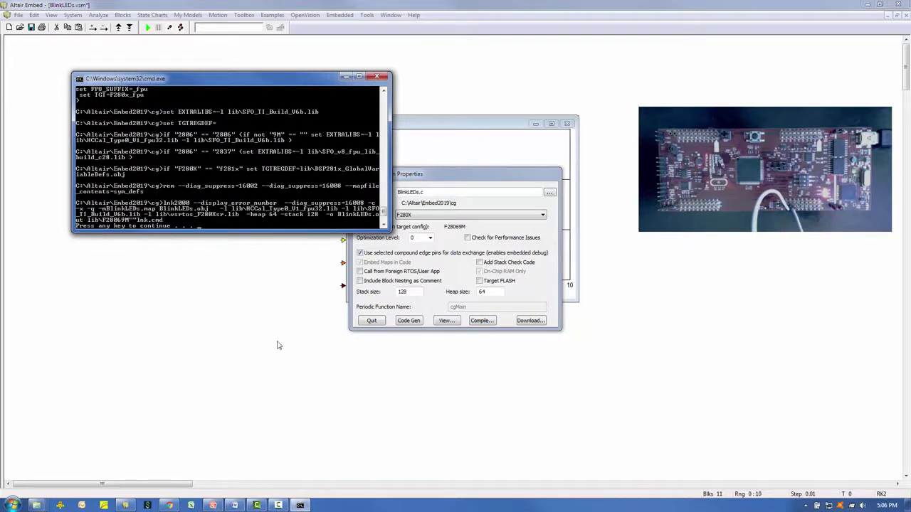
{"action": "key", "text": "Return"}
{"action": "left_click", "coordinate": [372, 321]}
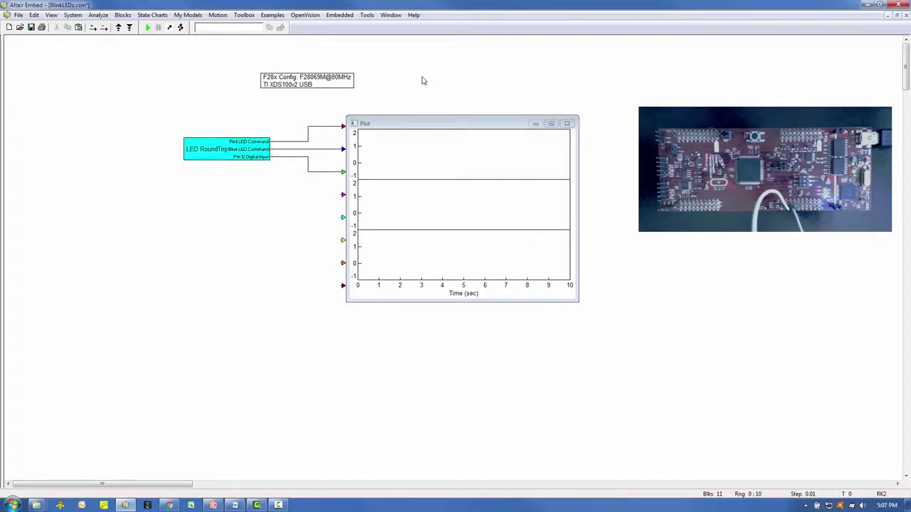
Step: Place a Piccolo Target Interface block (BlinkLEDs.out) on the diagram
{"action": "left_click", "coordinate": [341, 15]}
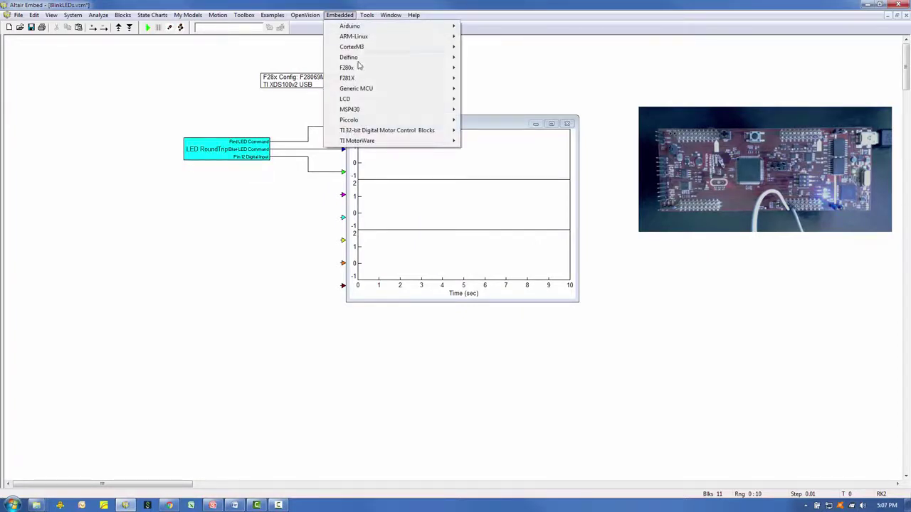
{"action": "mouse_move", "coordinate": [348, 120]}
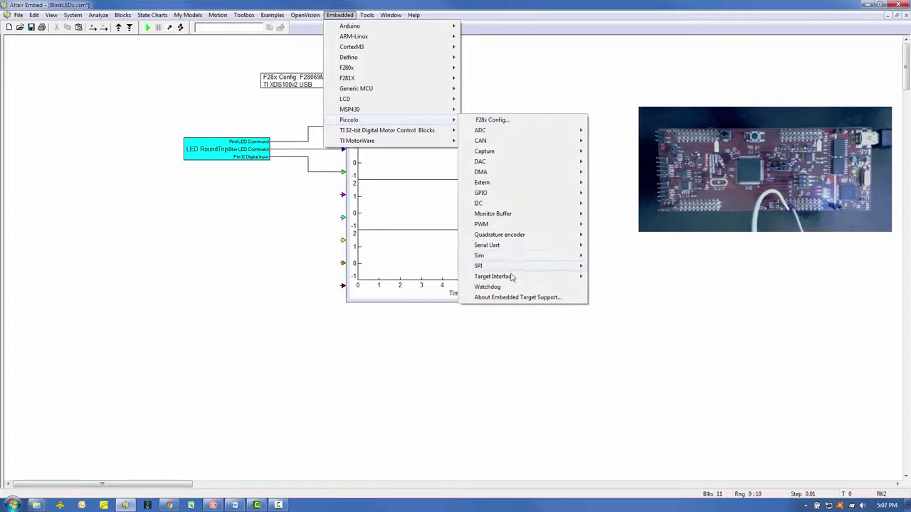
{"action": "mouse_move", "coordinate": [494, 276]}
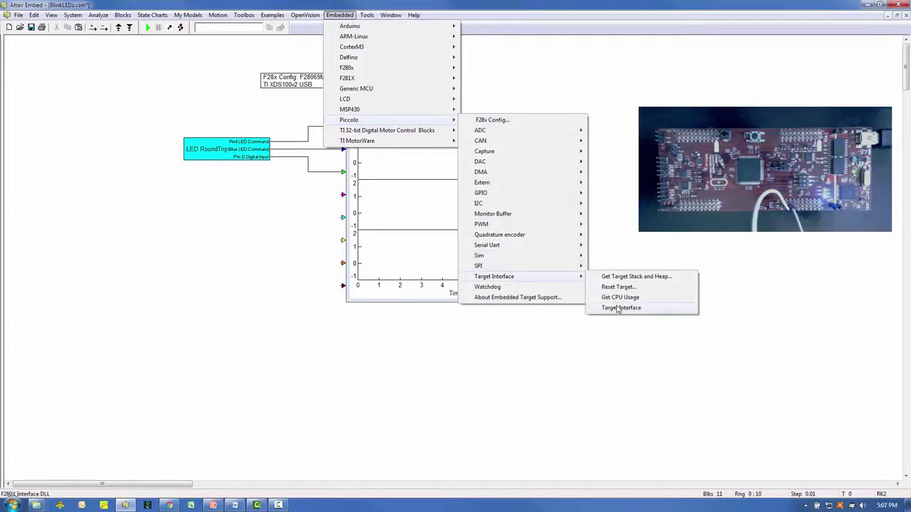
{"action": "left_click", "coordinate": [617, 307]}
{"action": "left_click", "coordinate": [195, 187]}
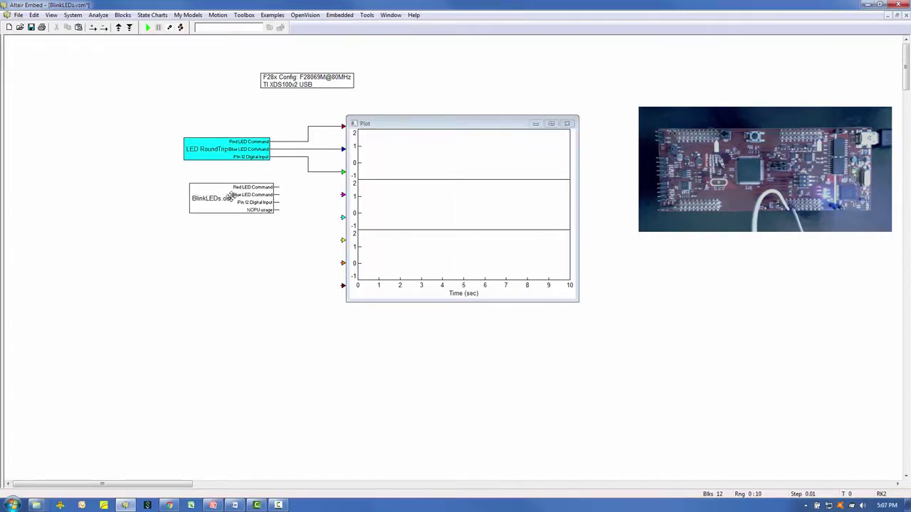
{"action": "left_click_drag", "start_coordinate": [229, 197], "coordinate": [221, 197]}
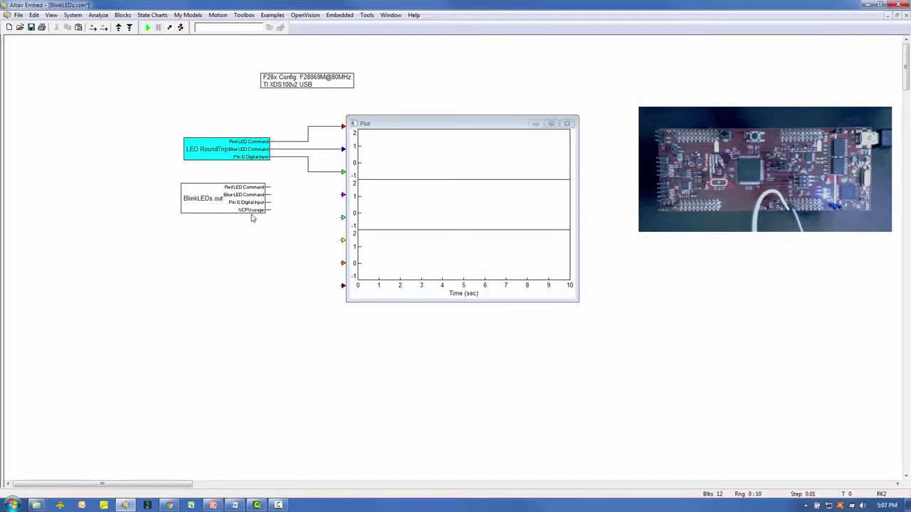
Step: Accept BlinkLEDs.out's execution file settings and wire its Red and Blue LED command outputs into the plot
{"action": "double_click", "coordinate": [239, 199]}
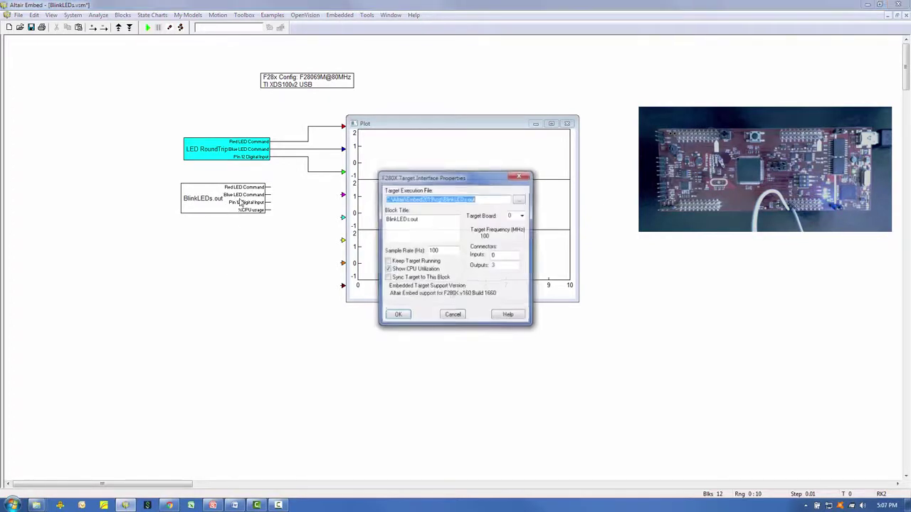
{"action": "left_click", "coordinate": [493, 200]}
{"action": "left_click_drag", "start_coordinate": [442, 199], "coordinate": [376, 199]}
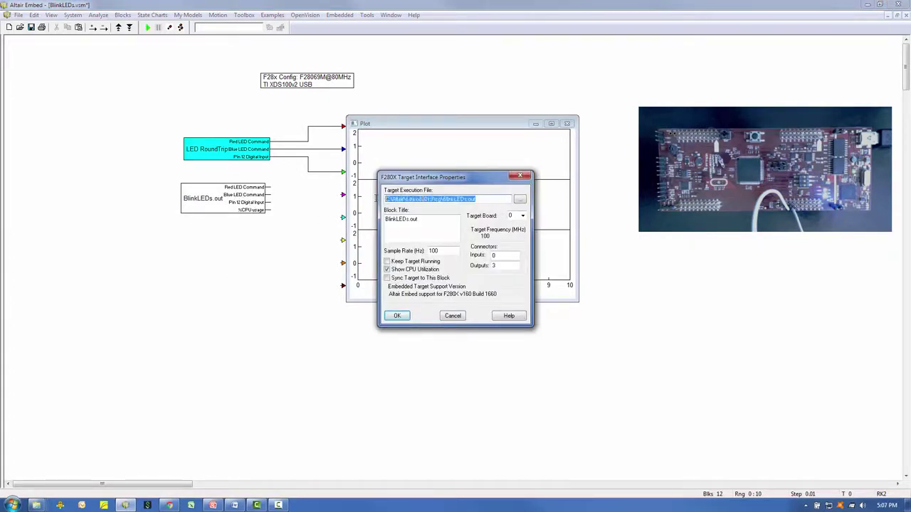
{"action": "left_click", "coordinate": [400, 317]}
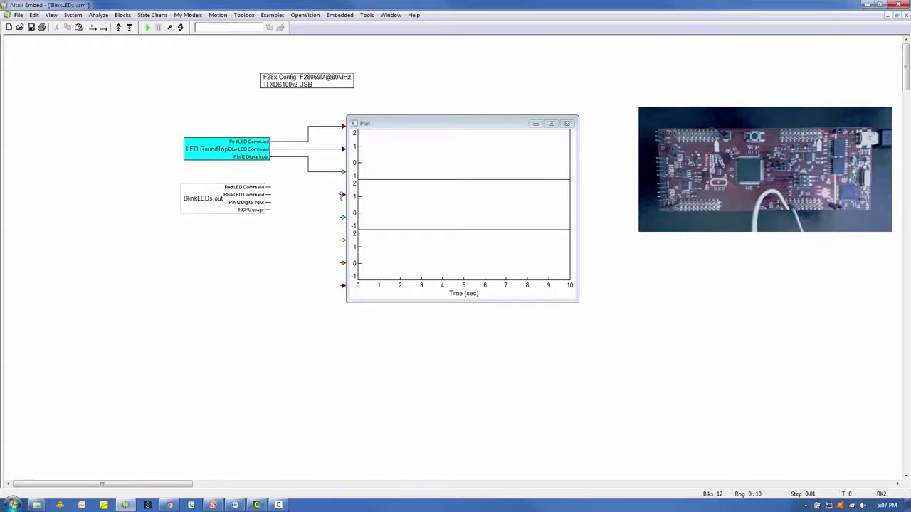
{"action": "left_click_drag", "start_coordinate": [343, 196], "coordinate": [269, 188]}
{"action": "mouse_move", "coordinate": [268, 197]}
{"action": "left_mouse_down"}
{"action": "mouse_move", "coordinate": [343, 217]}
{"action": "mouse_move", "coordinate": [268, 203]}
{"action": "left_mouse_up"}
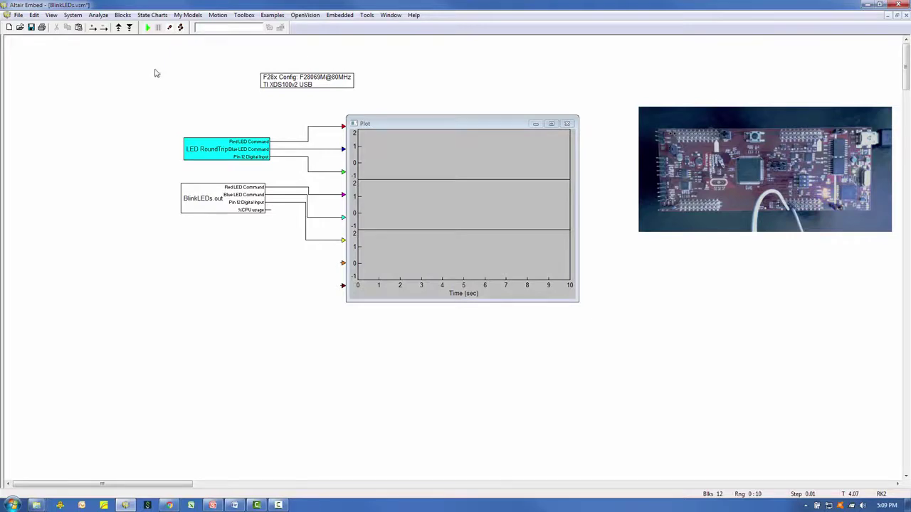
Step: Run BlinkLEDs.out on the F28069M board, watch the LED square waves plot, then stop it
{"action": "left_click", "coordinate": [148, 30]}
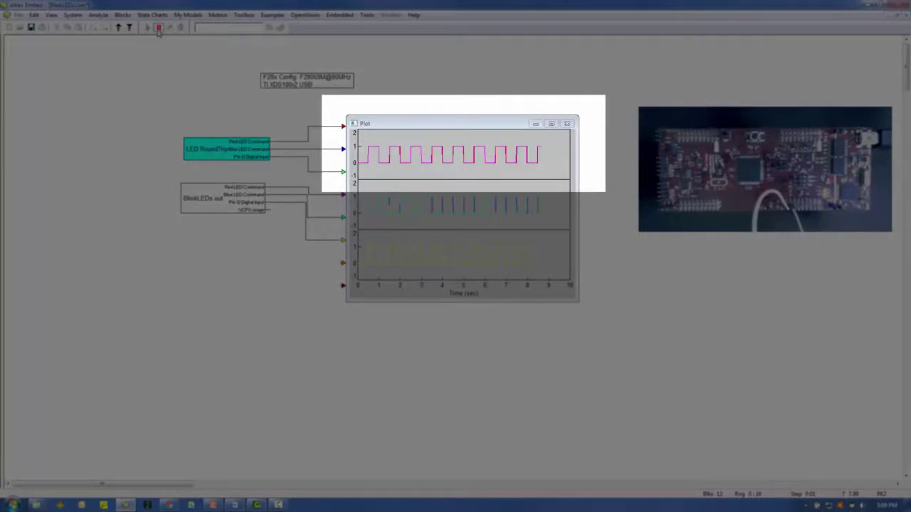
{"action": "left_click", "coordinate": [158, 30]}
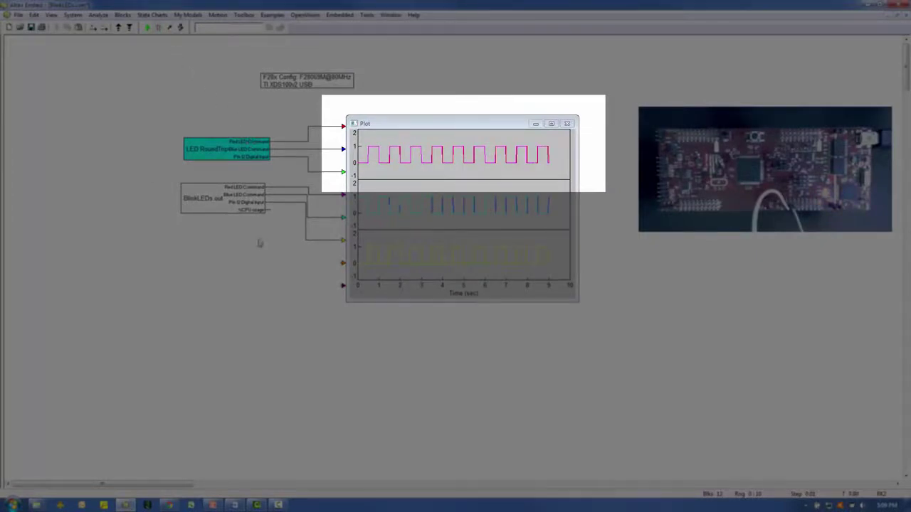